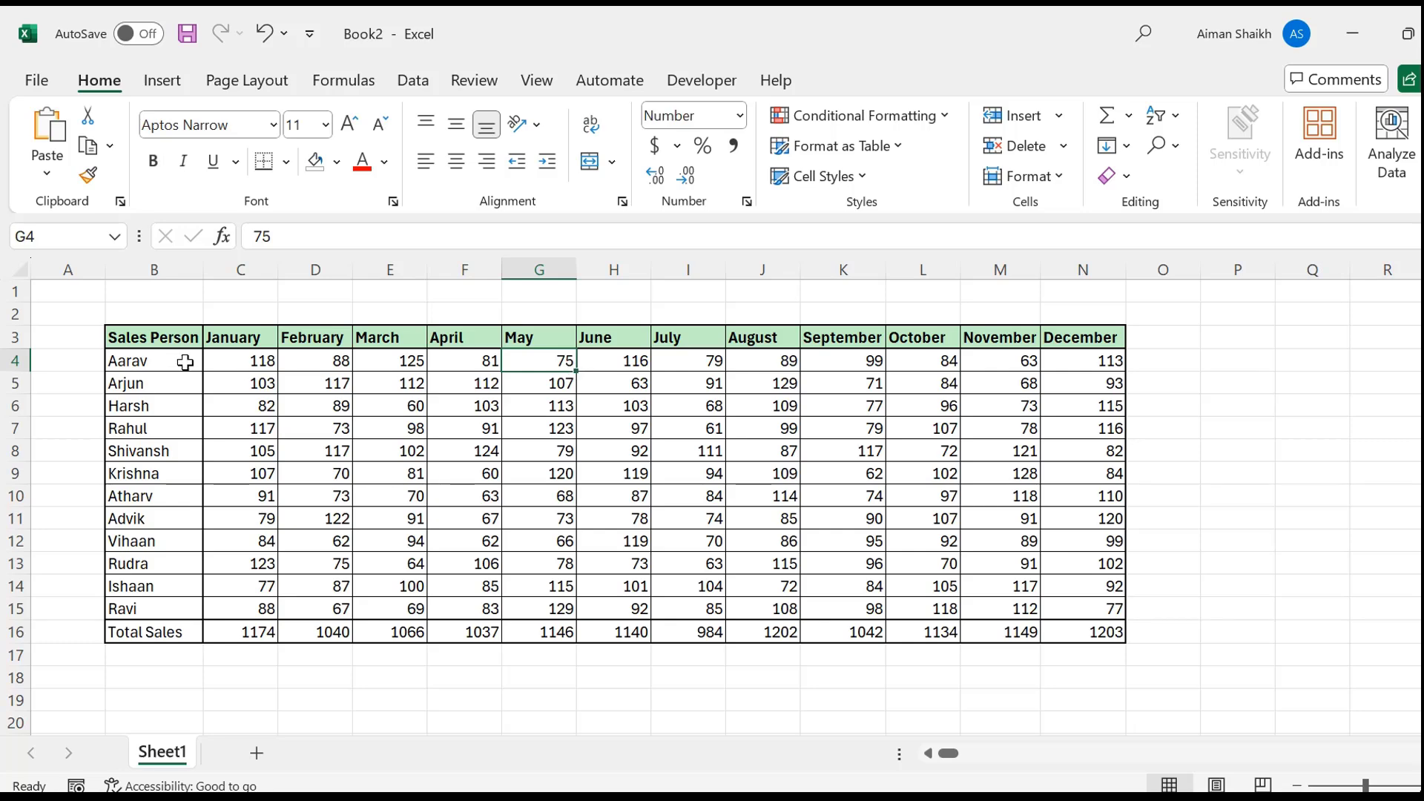
pyautogui.moveTo(229, 381); pyautogui.dragTo(1121, 383)
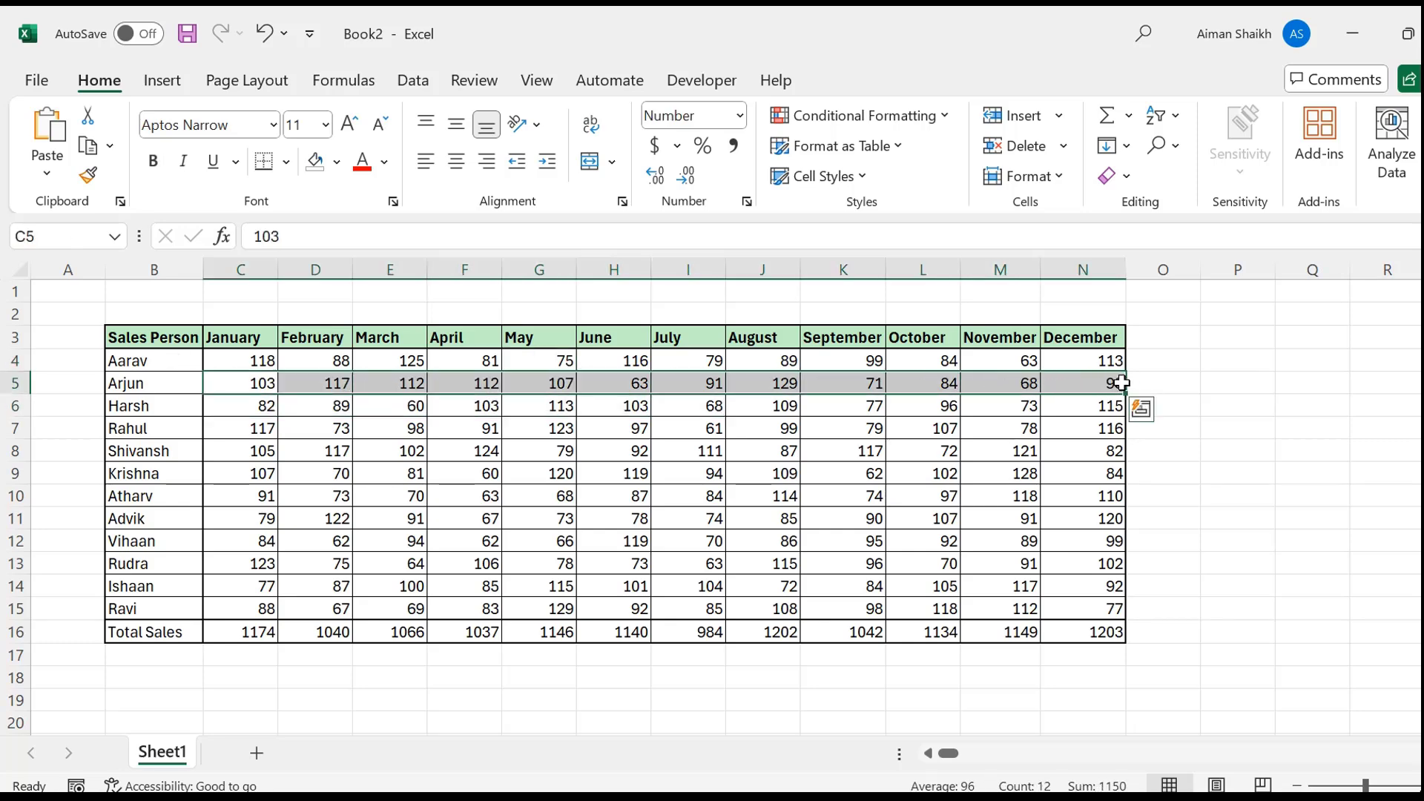
pyautogui.click(223, 430)
pyautogui.click(169, 429)
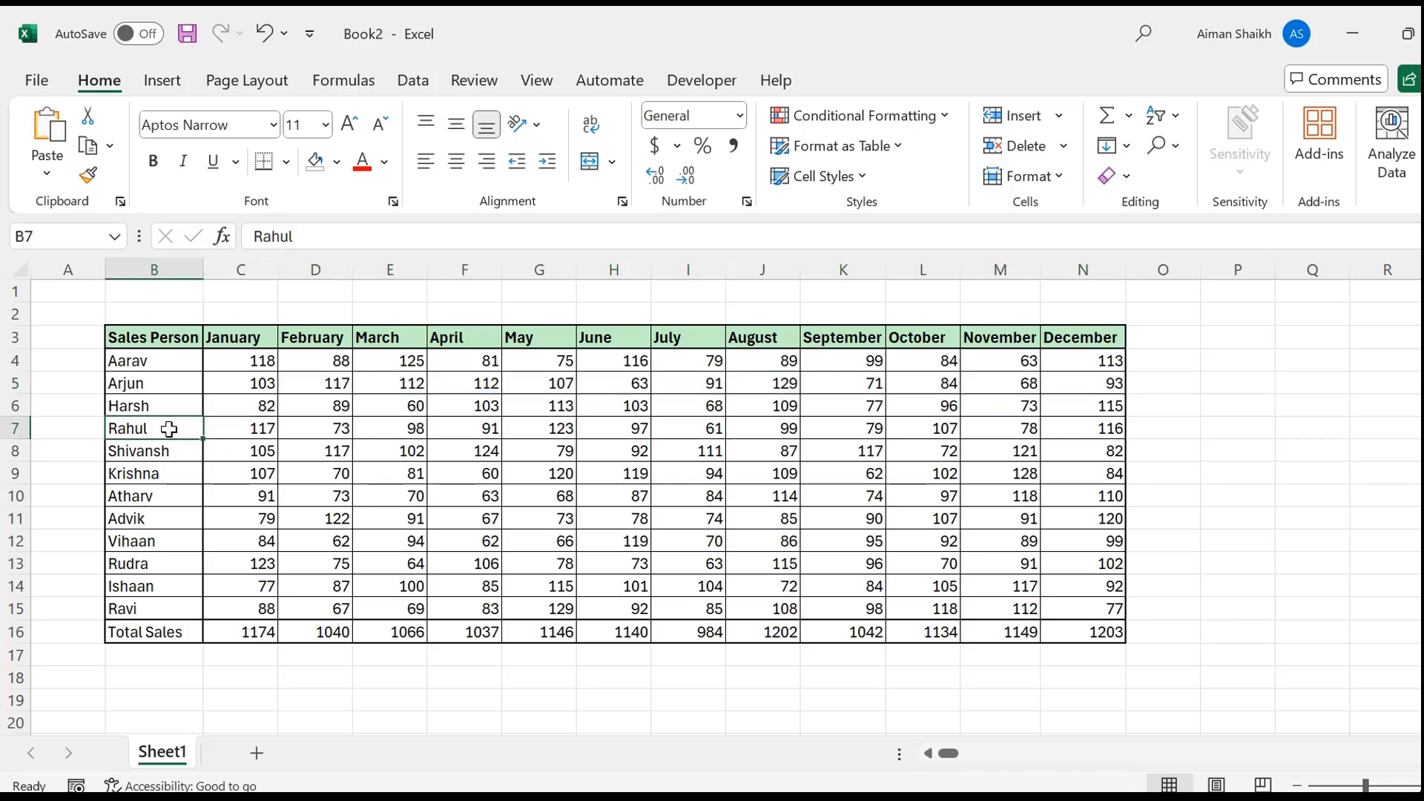
# Step: Fill the monthly figures in C7:N7, C9:N9 and C11:N11 with the same light blue colour
pyautogui.moveTo(245, 428); pyautogui.dragTo(1069, 431)
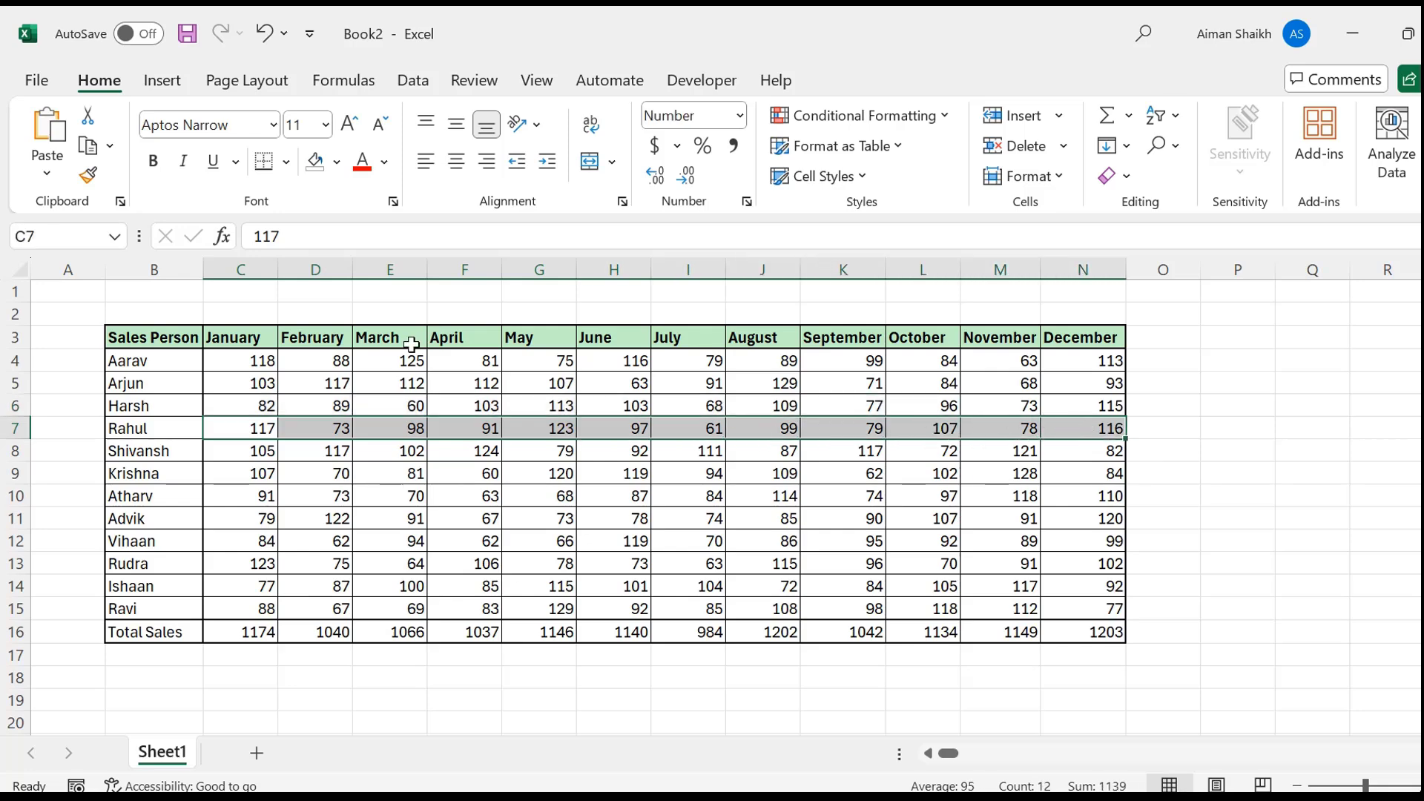
pyautogui.click(336, 162)
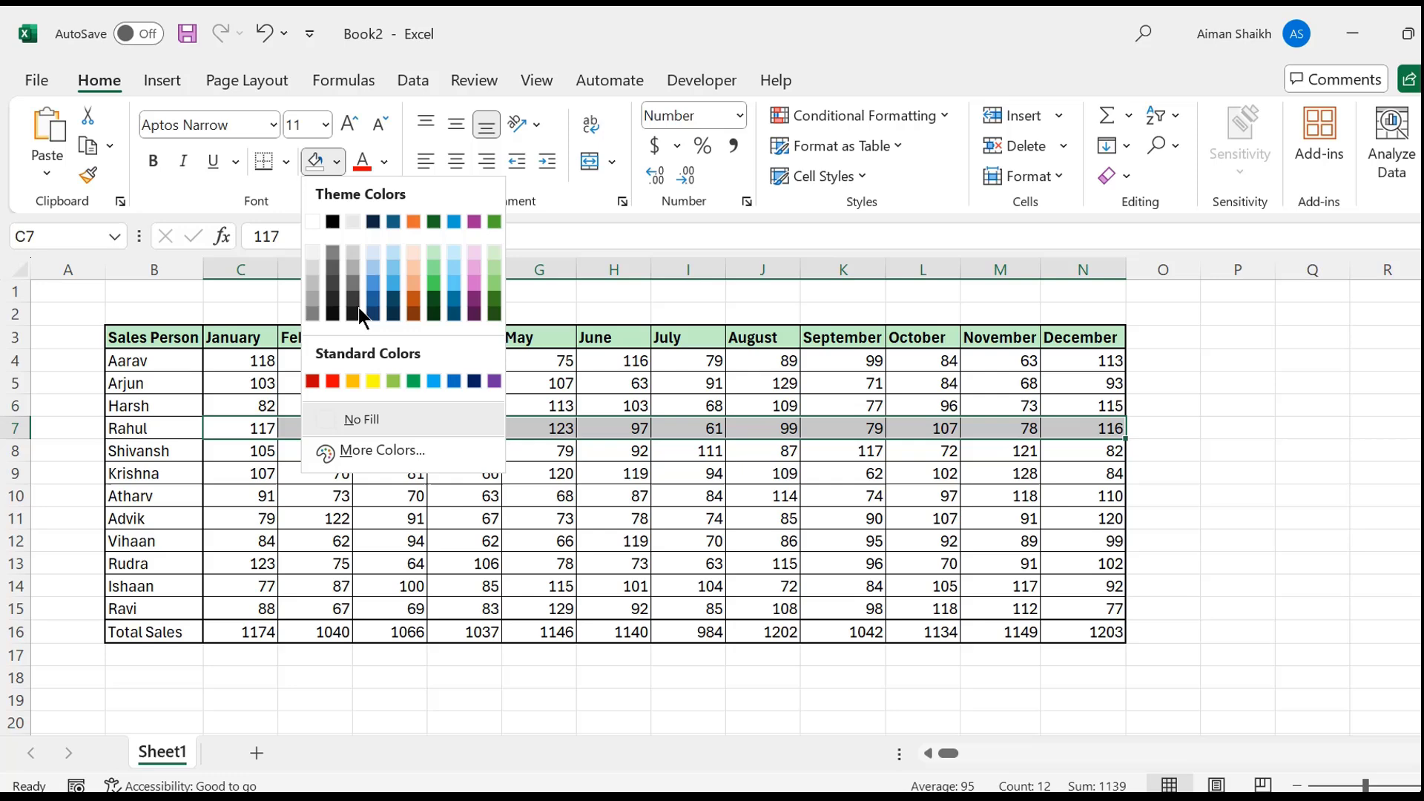
pyautogui.click(455, 255)
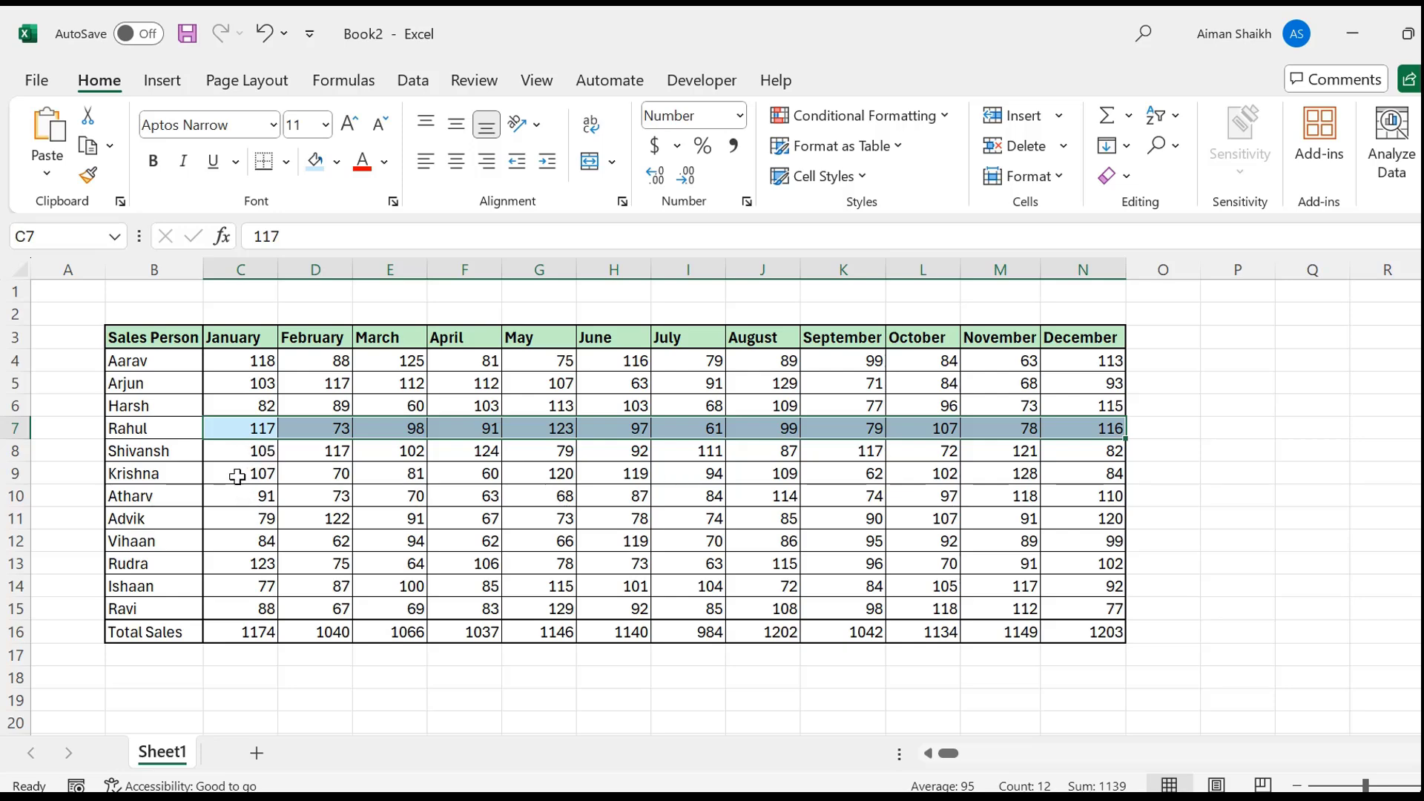
pyautogui.moveTo(242, 483); pyautogui.dragTo(1073, 479)
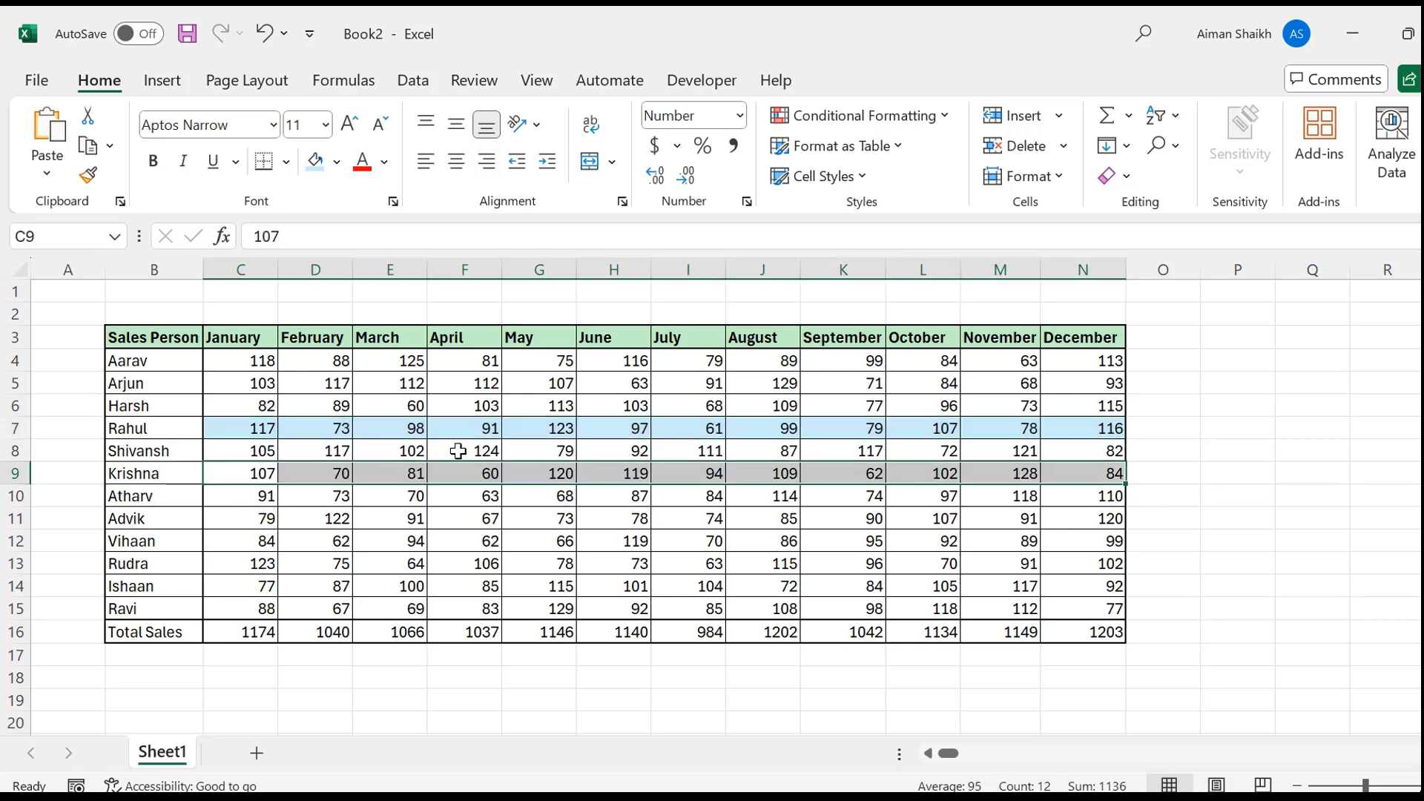
pyautogui.click(309, 158)
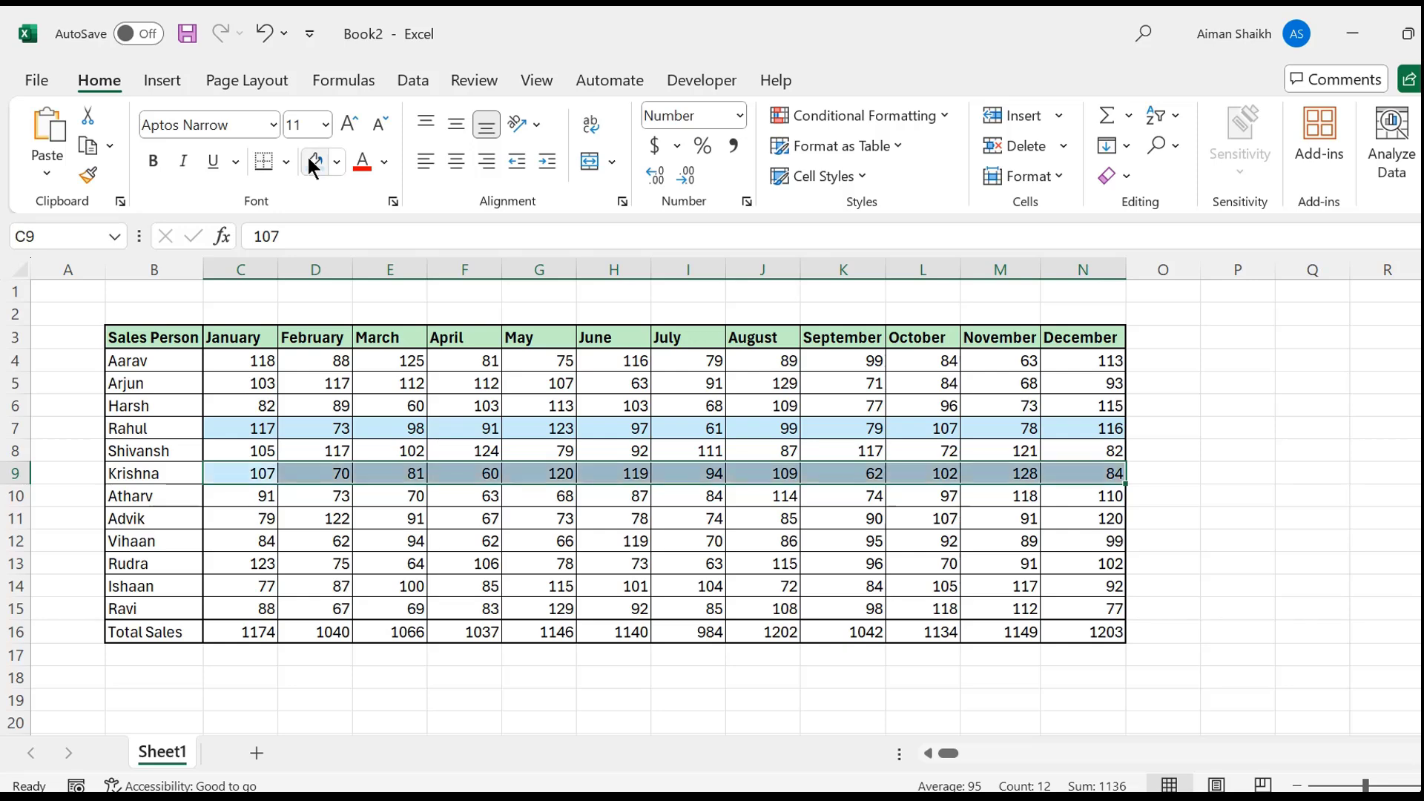
pyautogui.moveTo(239, 524); pyautogui.dragTo(1071, 521)
pyautogui.click(311, 163)
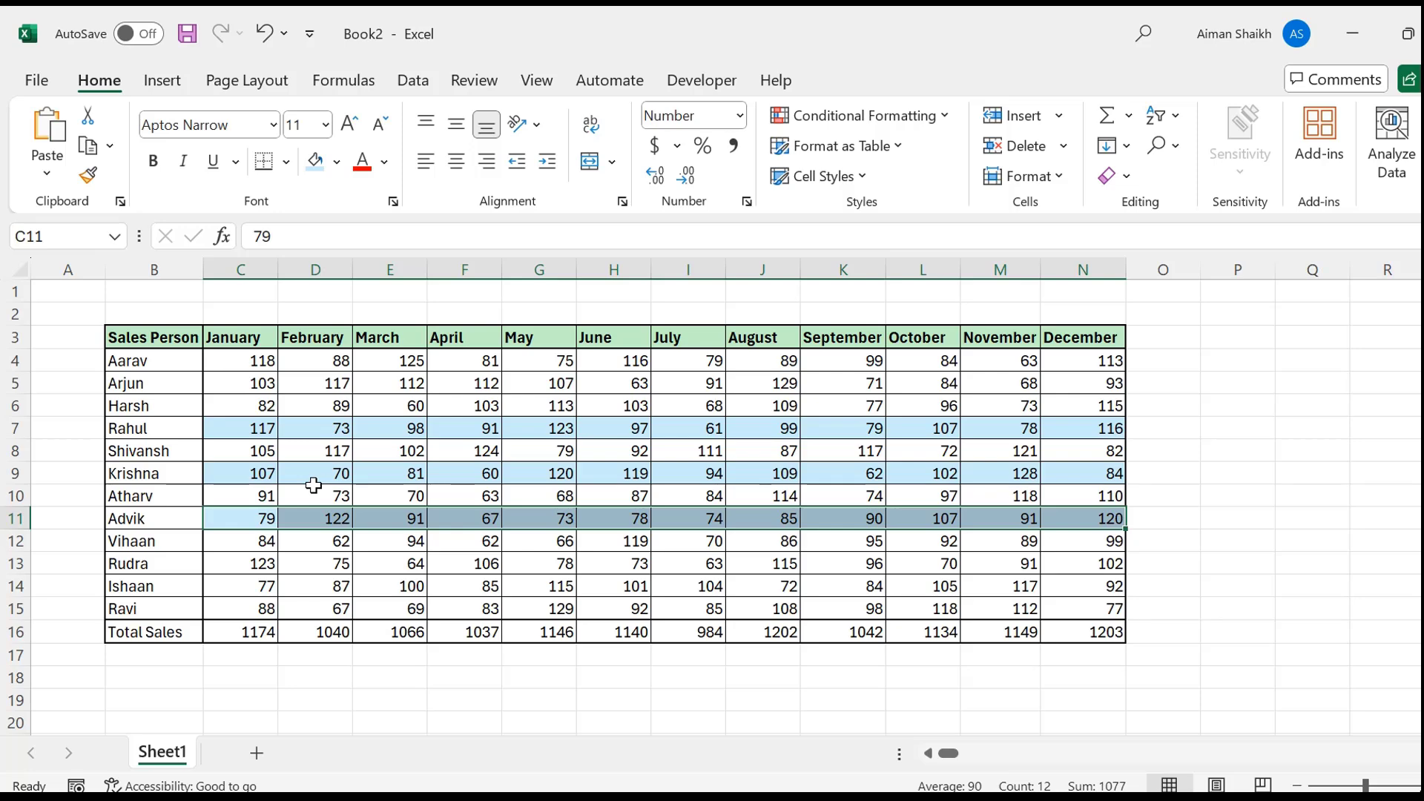
# Step: Undo the light blue fills on the three rows
pyautogui.hotkey('ctrl', 'z')
pyautogui.hotkey('ctrl', 'z')
pyautogui.hotkey('ctrl', 'z')
# Step: Examine the sales table's Sales Person column, its month columns and the monthly figures in row 4
pyautogui.click(256, 359)
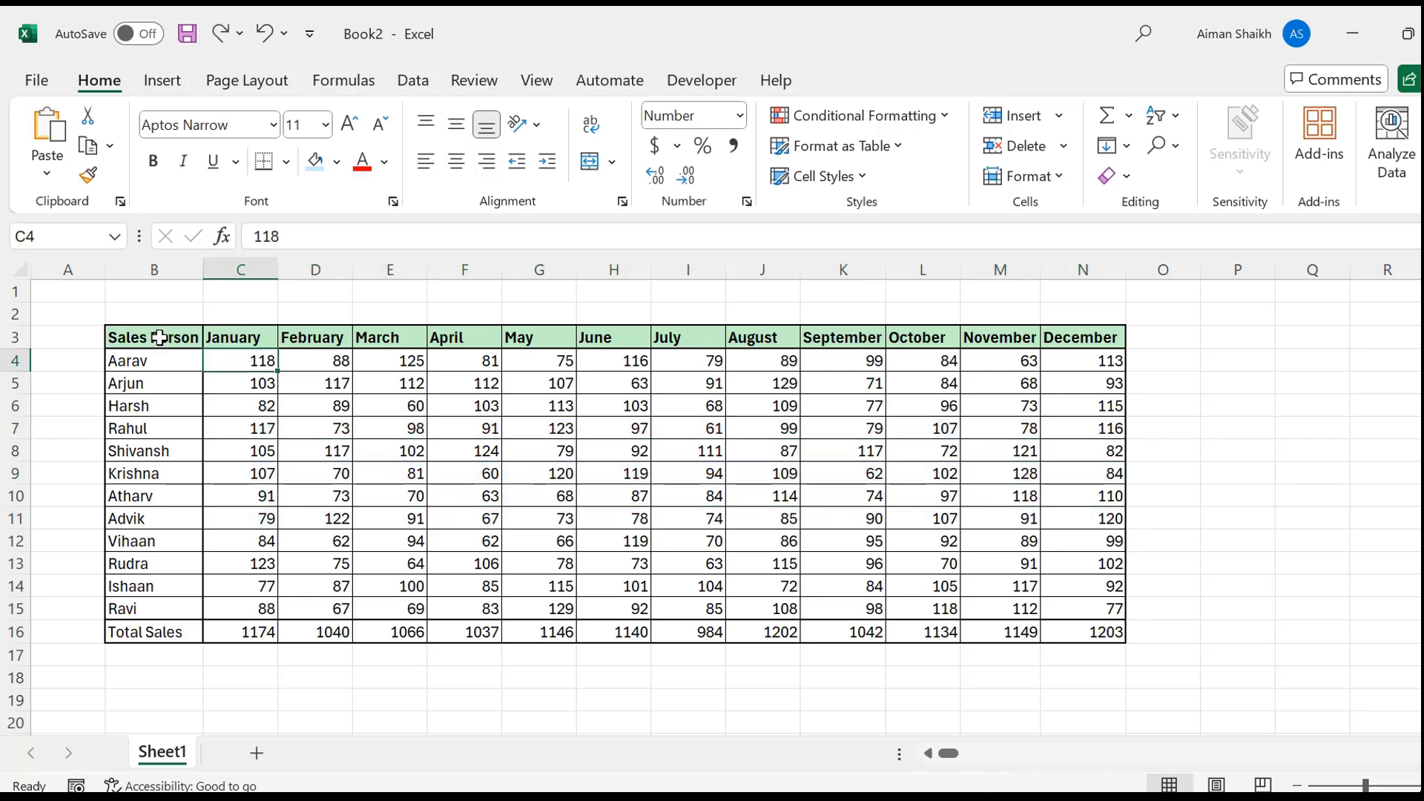
pyautogui.moveTo(165, 336); pyautogui.dragTo(174, 626)
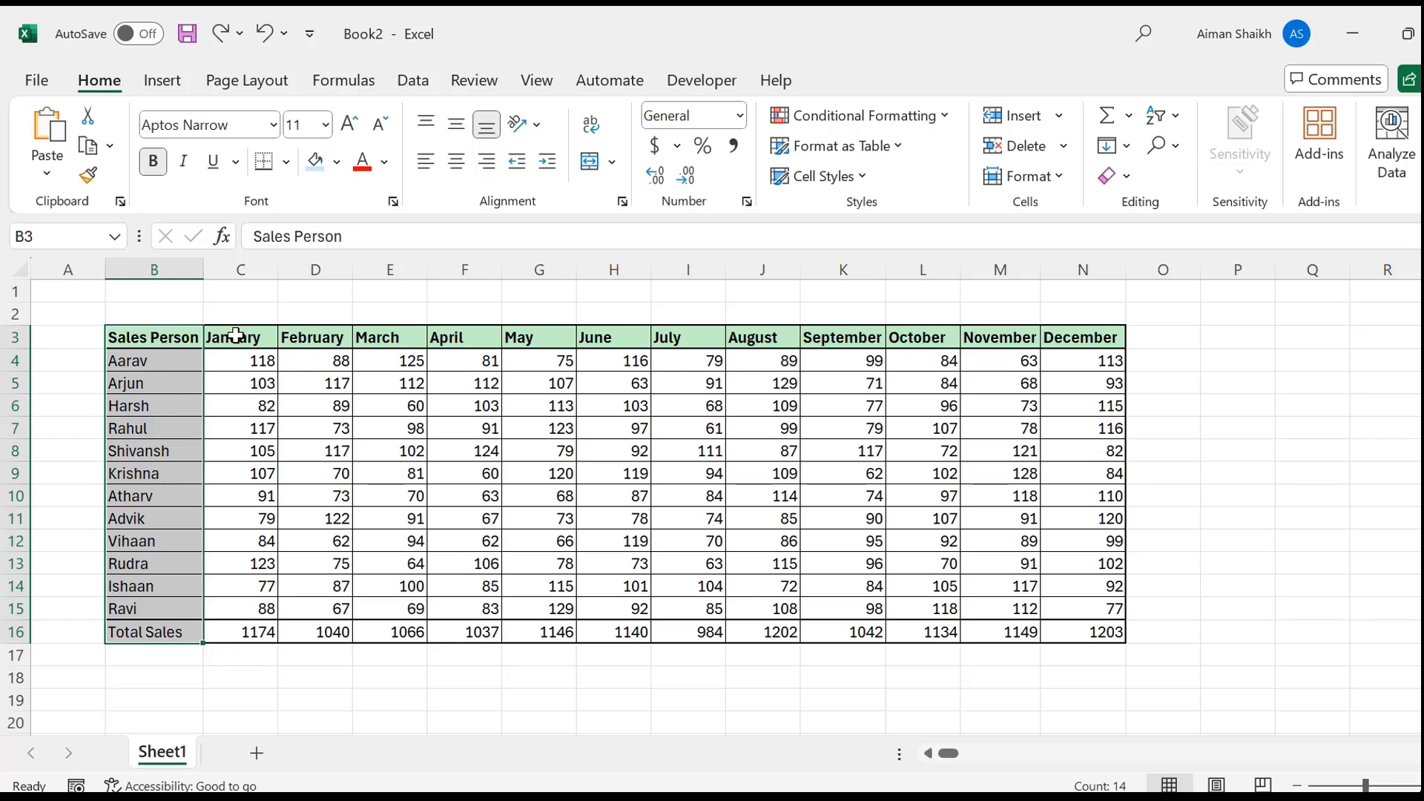
pyautogui.moveTo(239, 338); pyautogui.dragTo(920, 605)
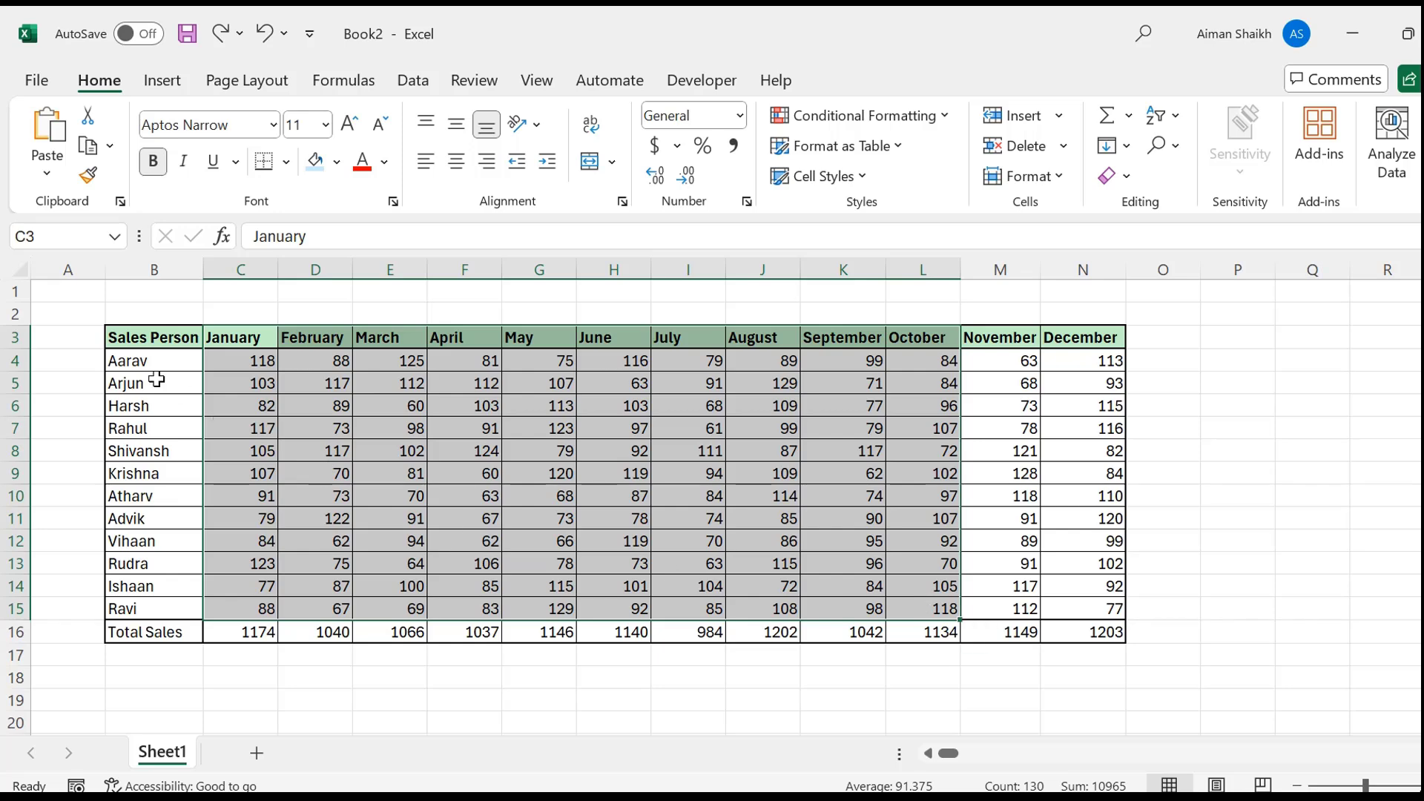
pyautogui.click(249, 358)
pyautogui.click(145, 361)
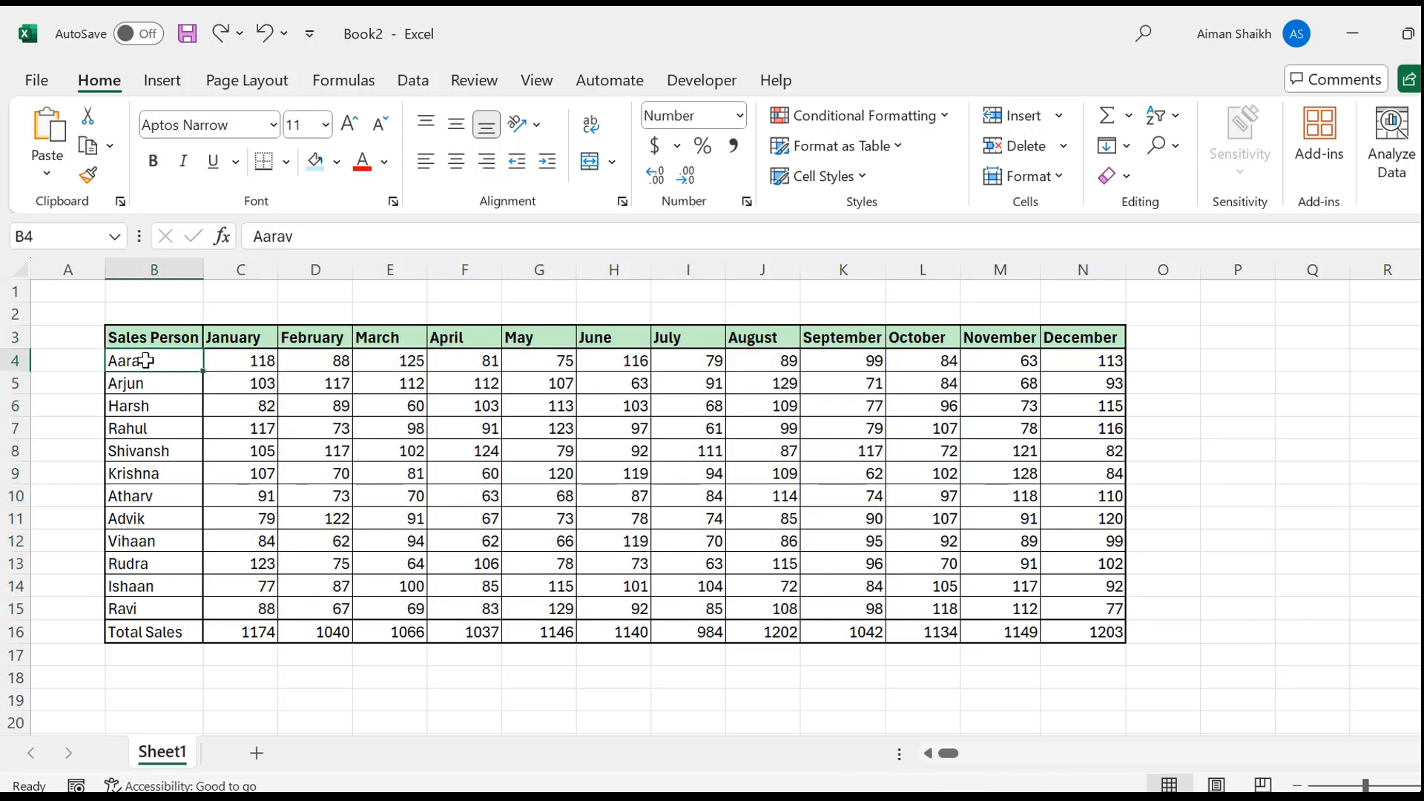
pyautogui.click(229, 361)
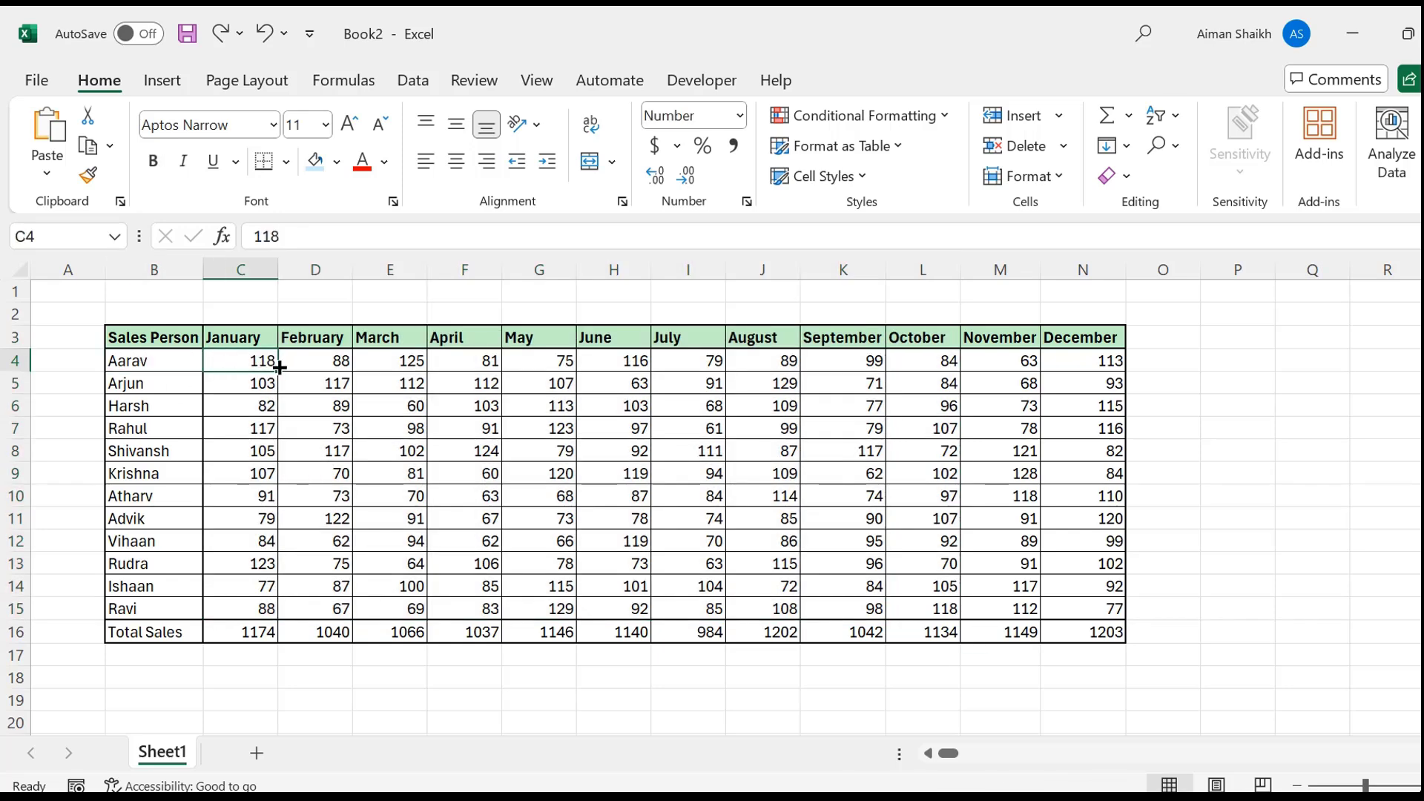
pyautogui.click(326, 362)
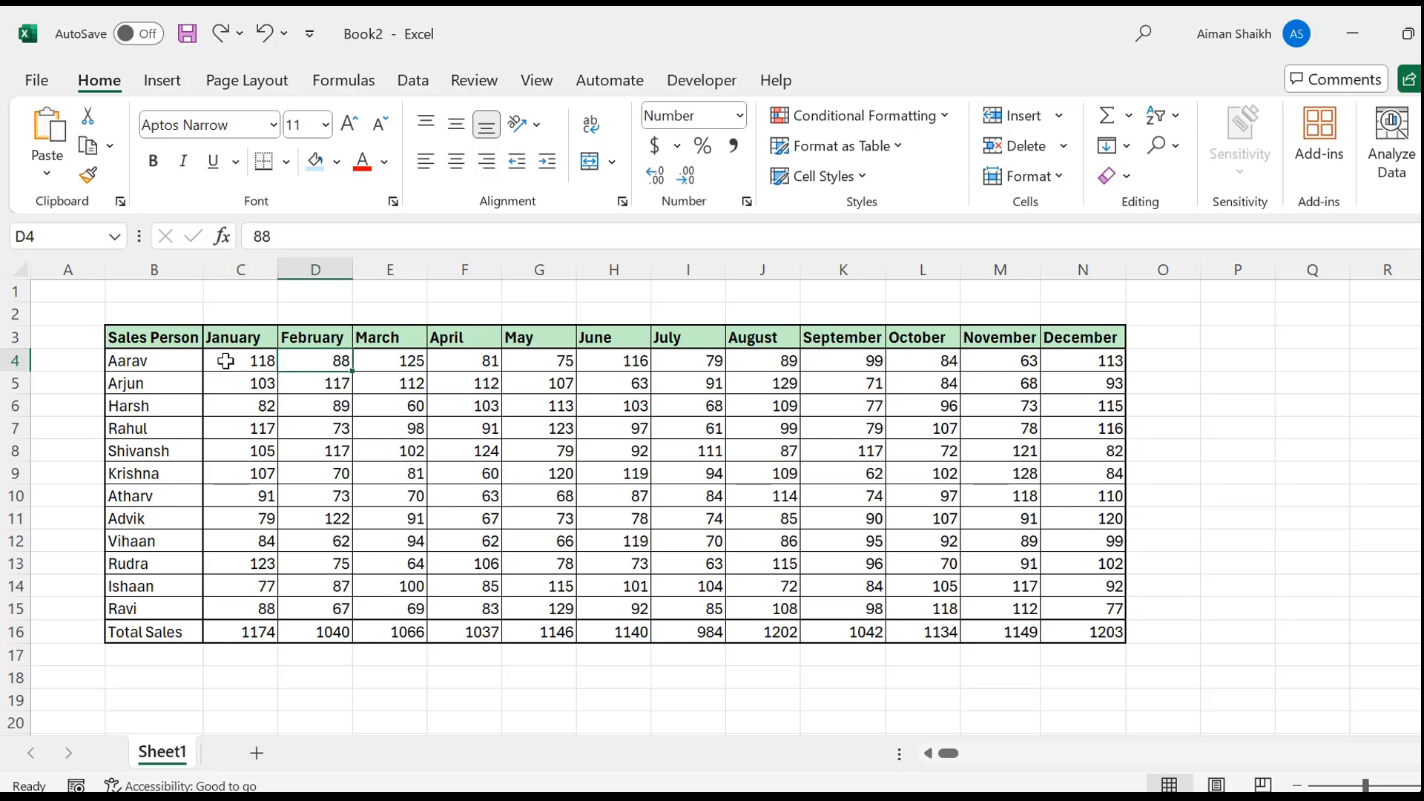
pyautogui.moveTo(222, 361); pyautogui.dragTo(1049, 361)
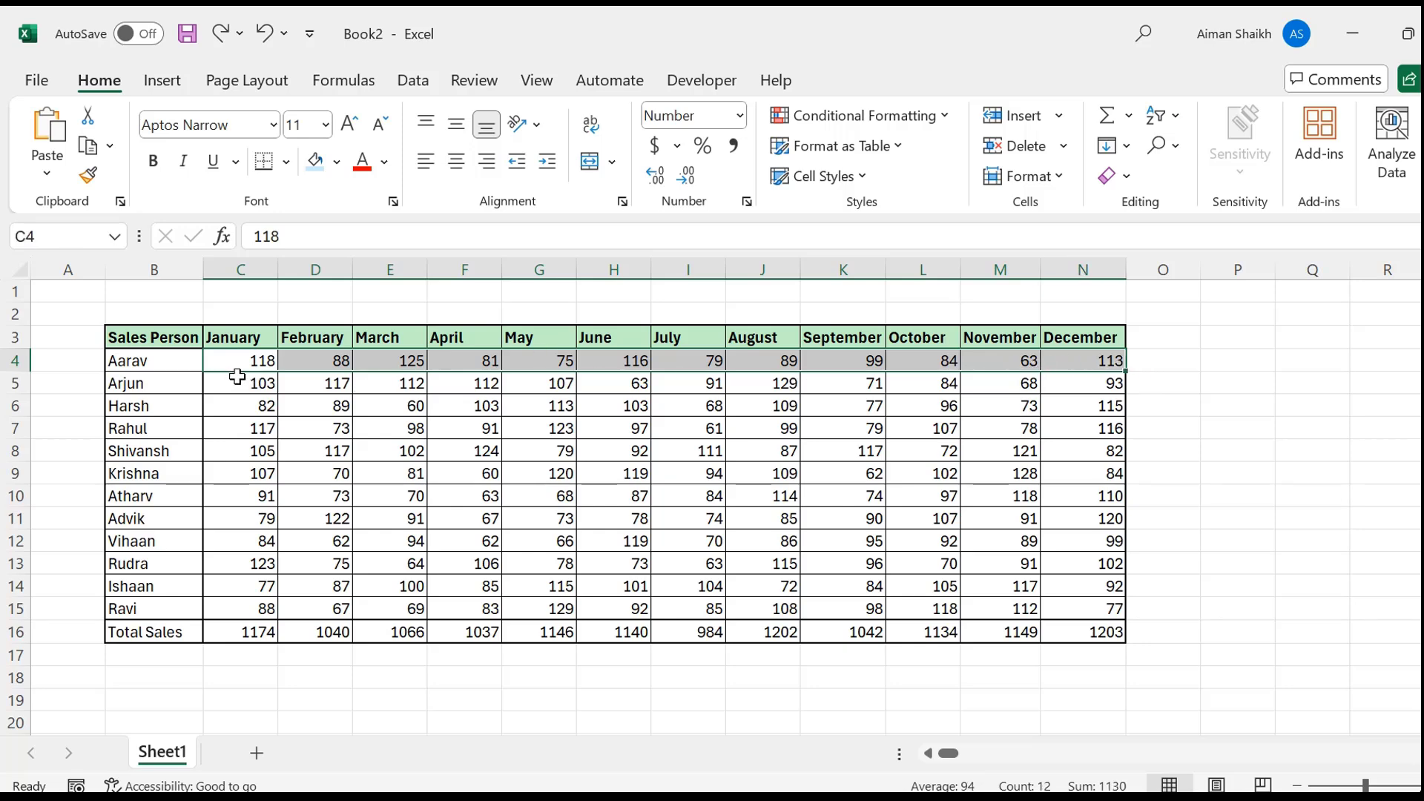
# Step: Start a formula-based conditional formatting rule for C4:N15 with the formula =CELL("row")=ROW()
pyautogui.moveTo(256, 363); pyautogui.dragTo(1041, 601)
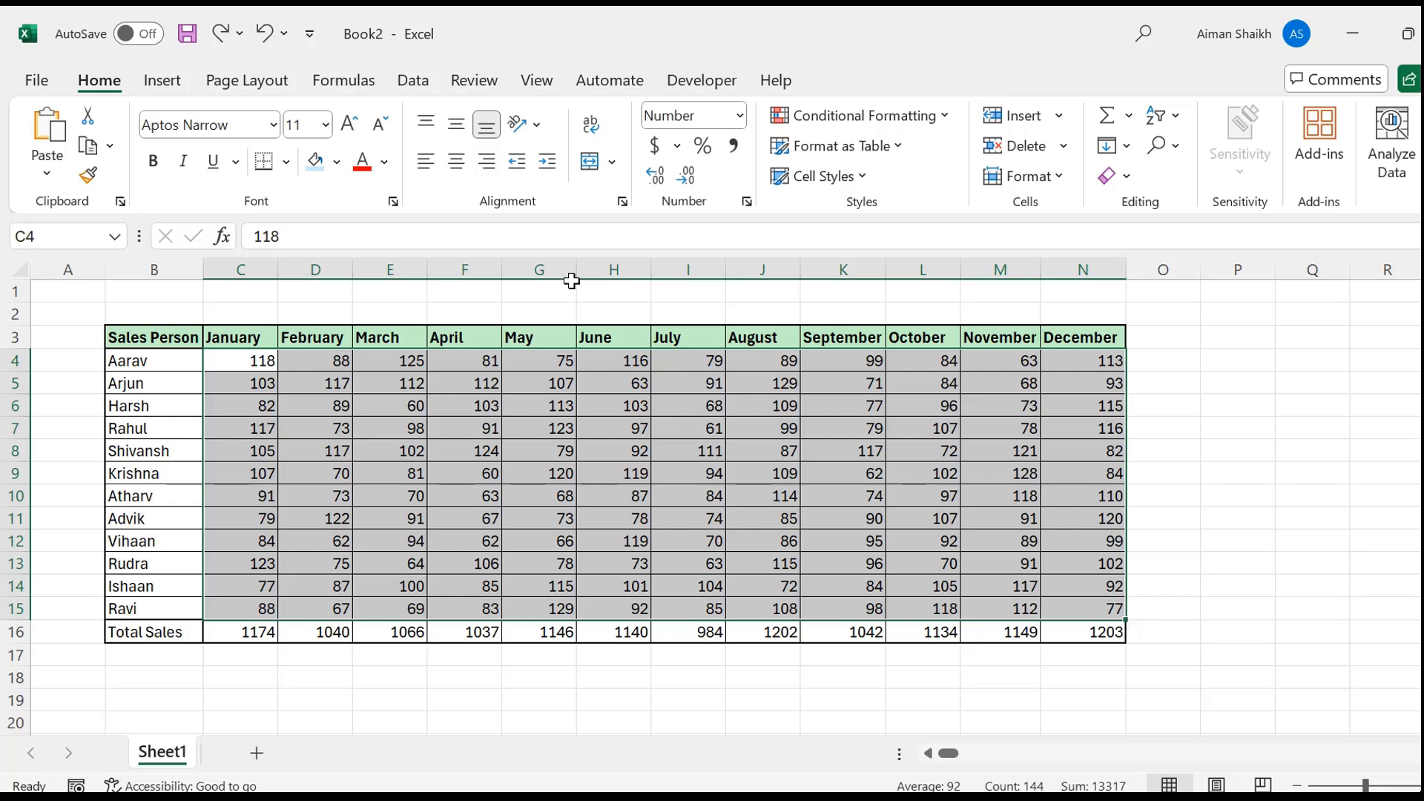
pyautogui.click(889, 133)
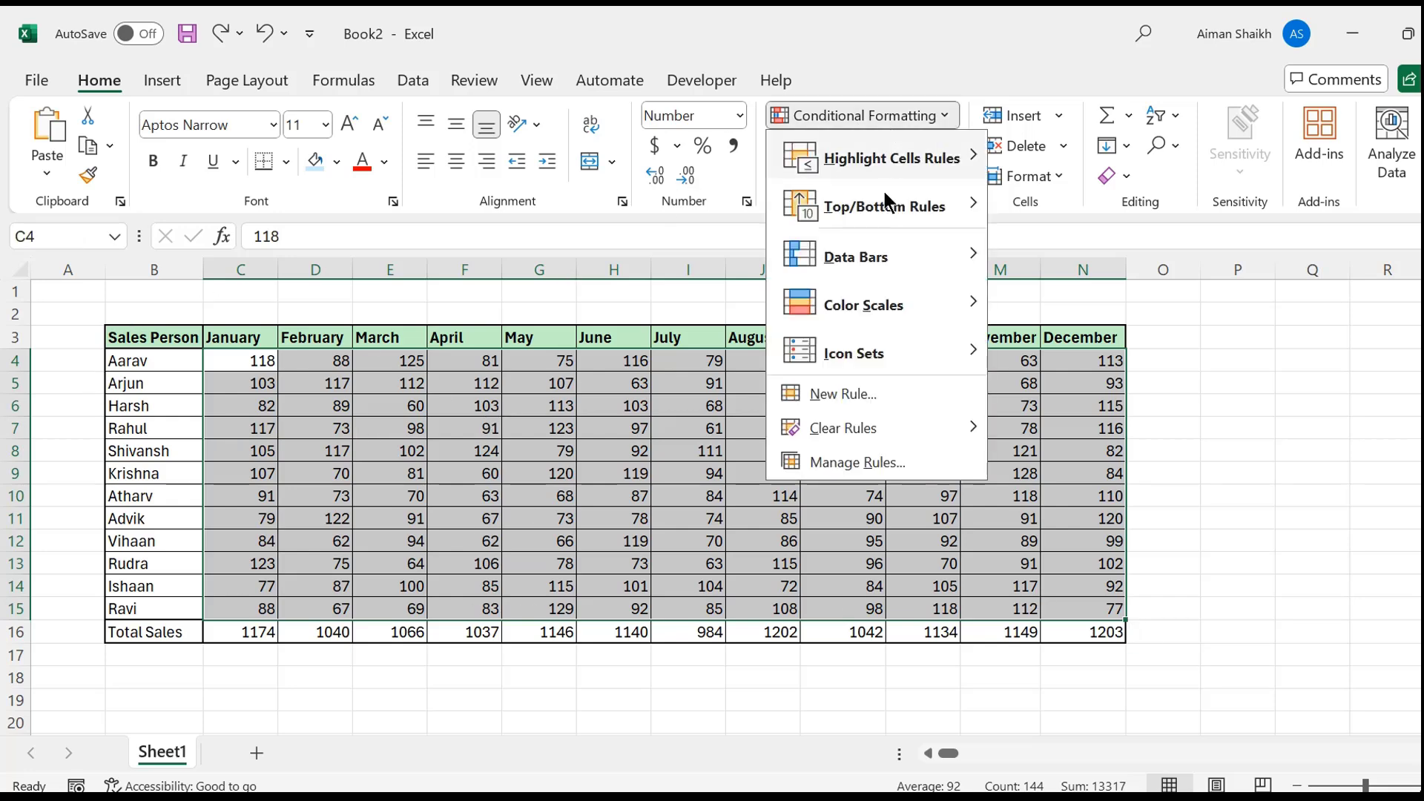
pyautogui.click(858, 387)
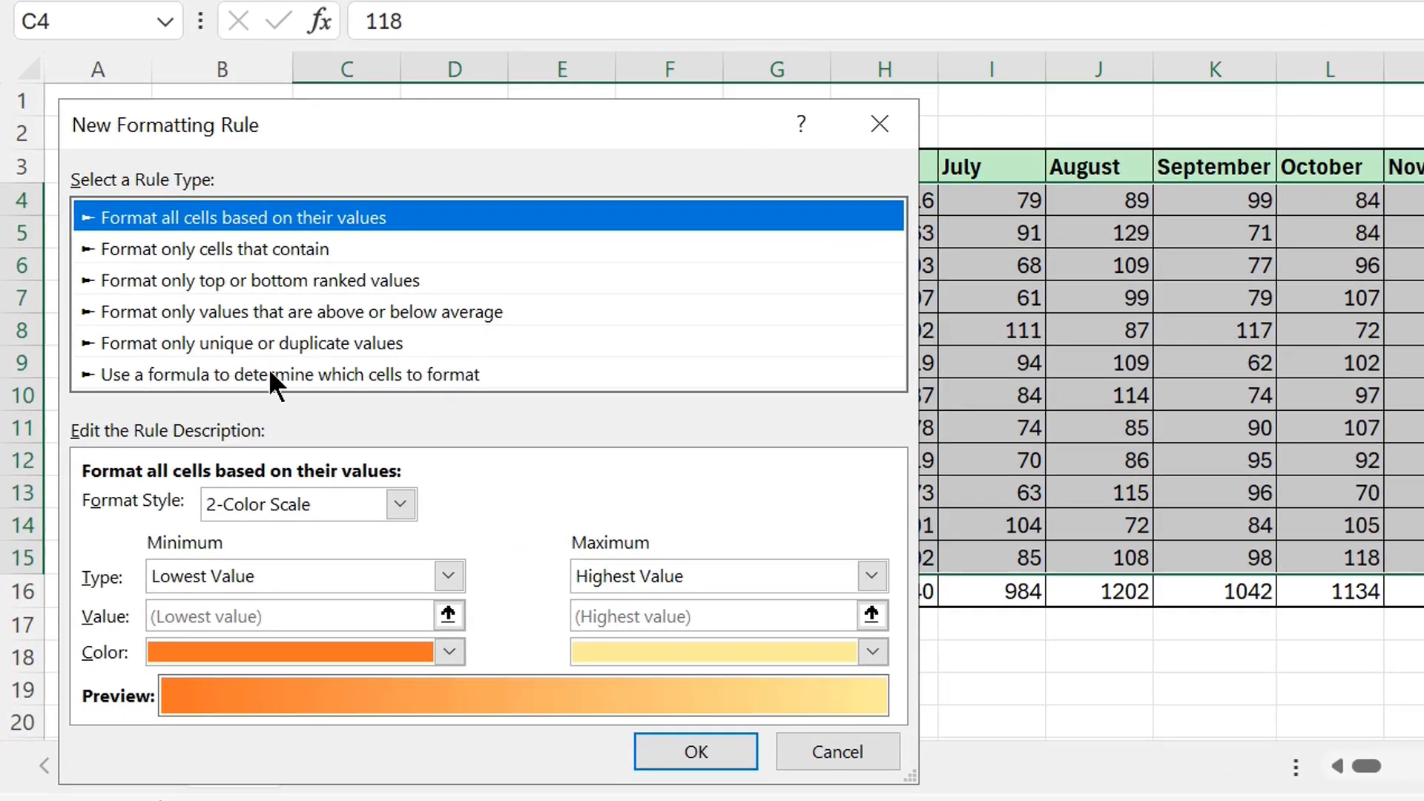
pyautogui.click(242, 372)
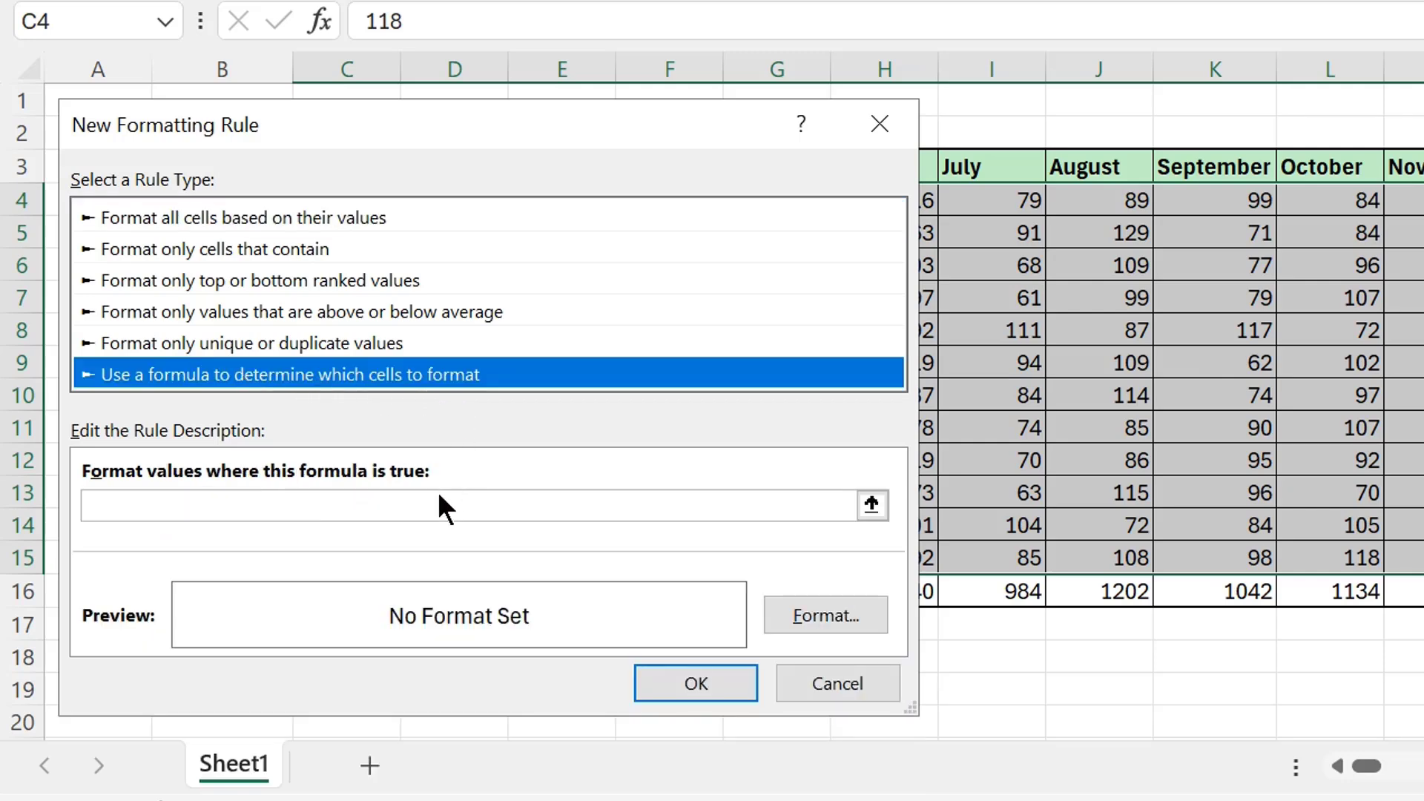
pyautogui.click(423, 507)
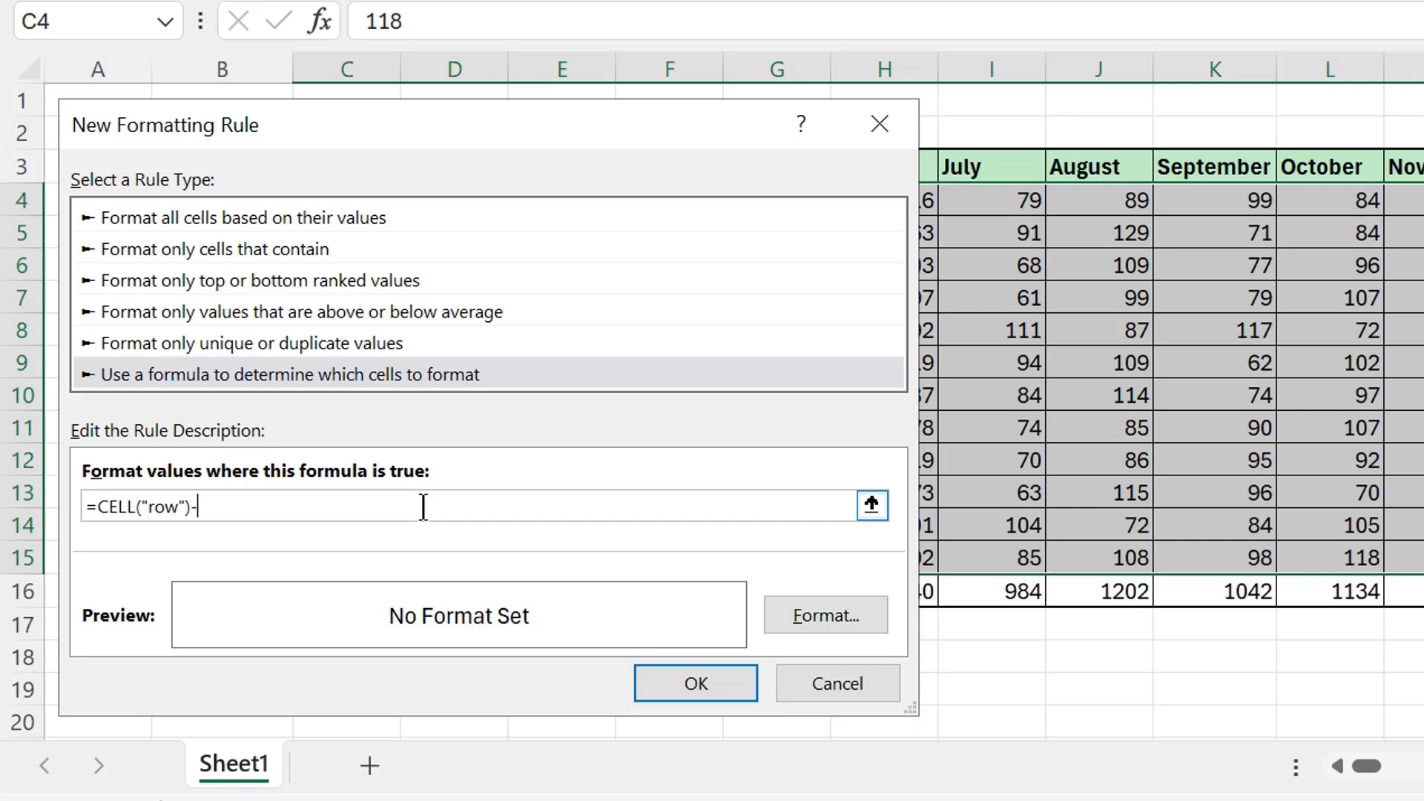
pyautogui.write('OW(')
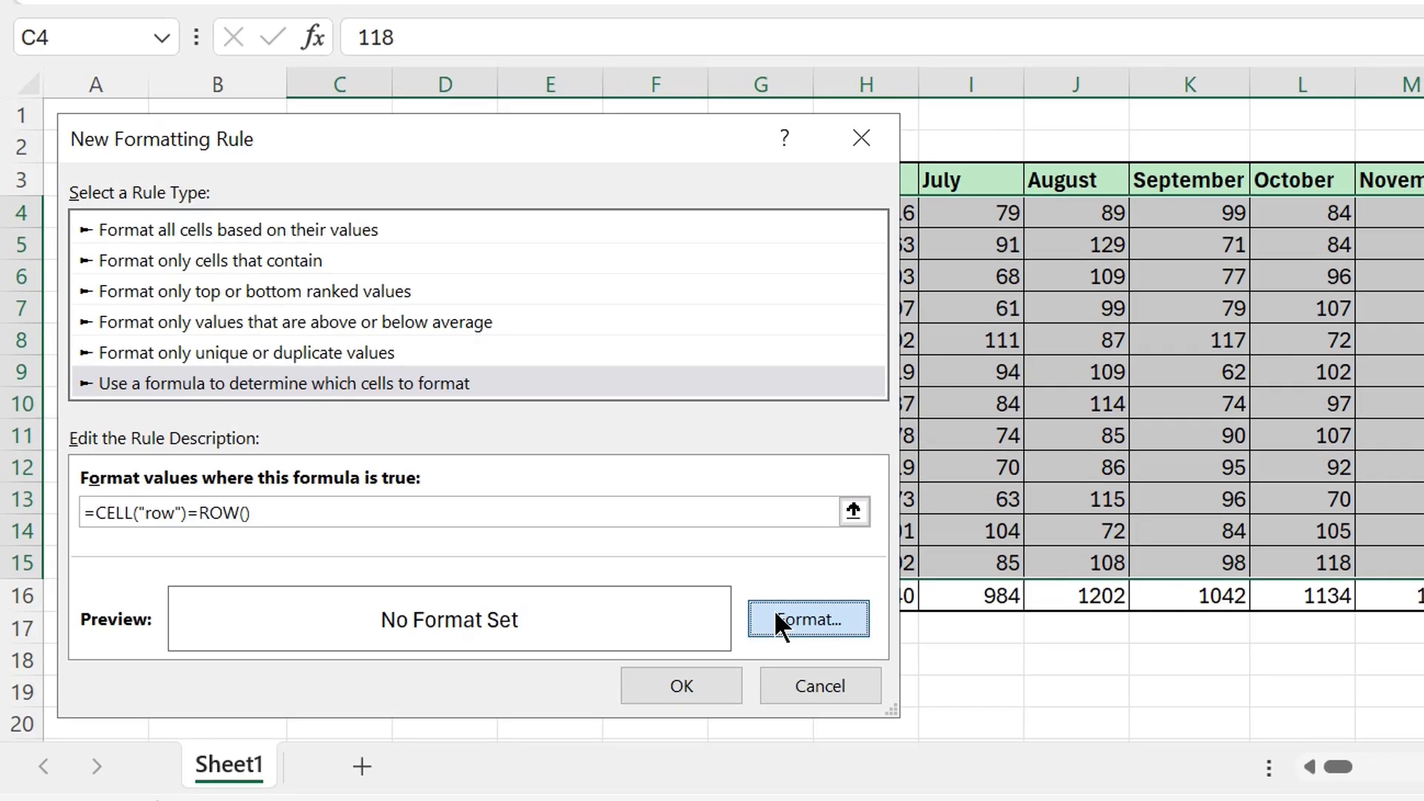
# Step: Give the new formatting rule a light orange background fill and apply it to C4:N15
pyautogui.click(775, 611)
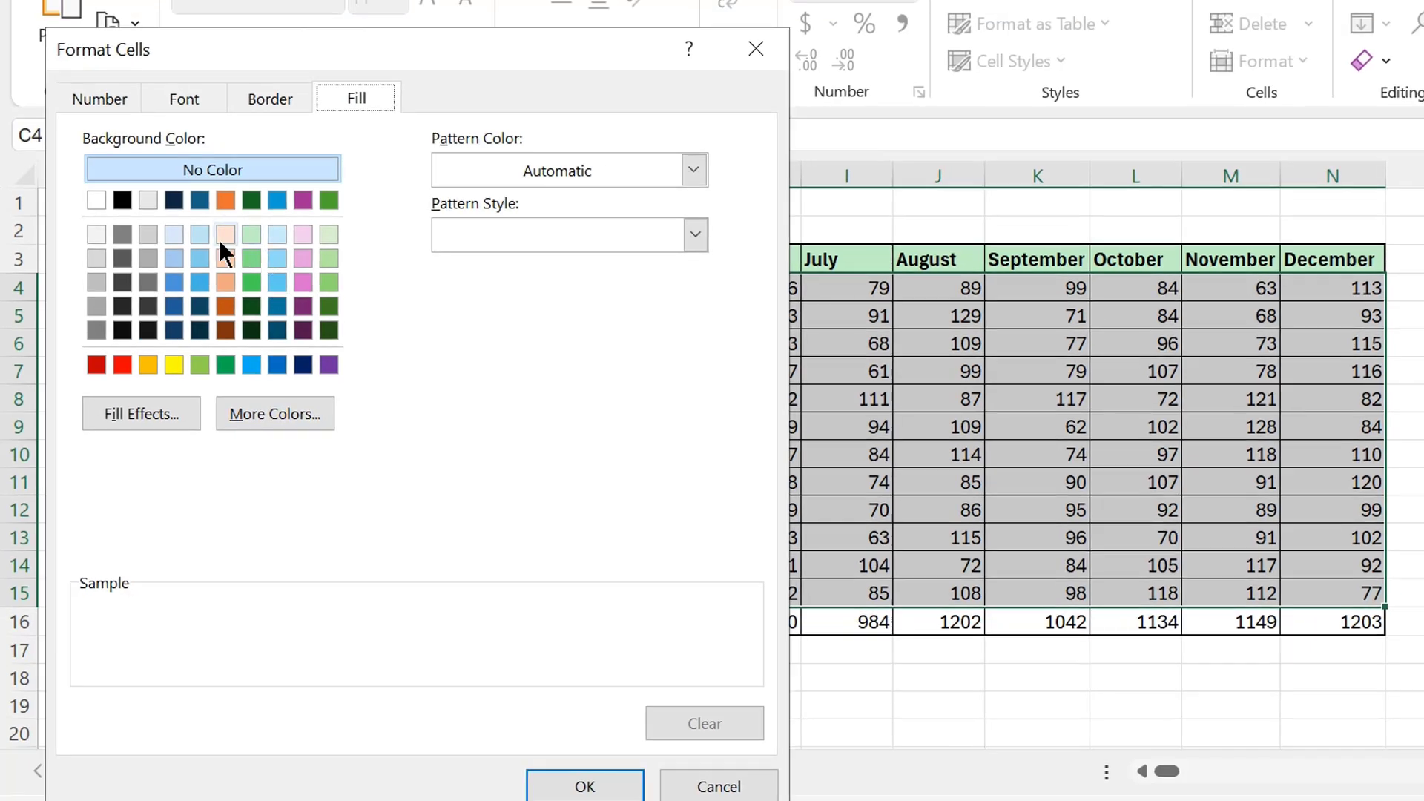
pyautogui.click(226, 235)
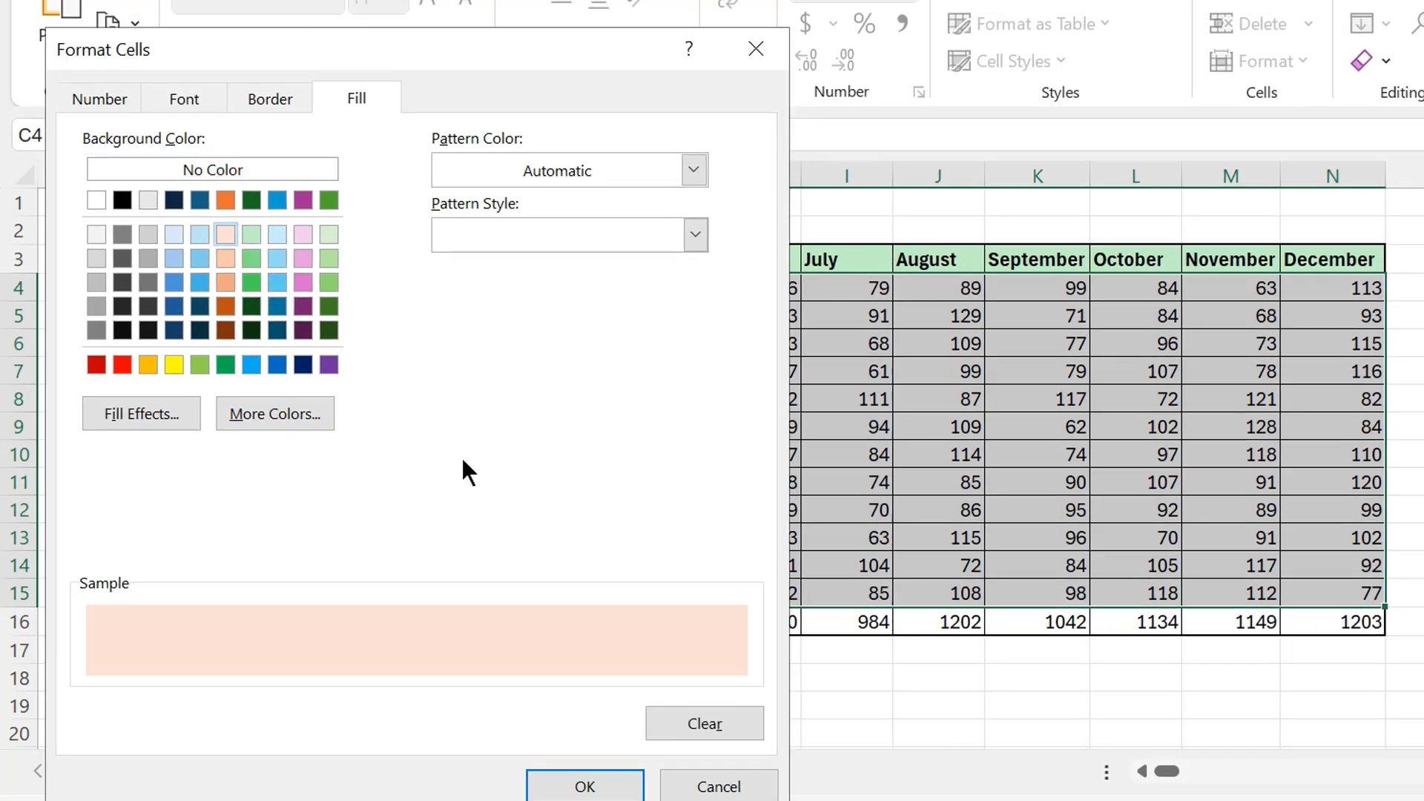
pyautogui.click(615, 790)
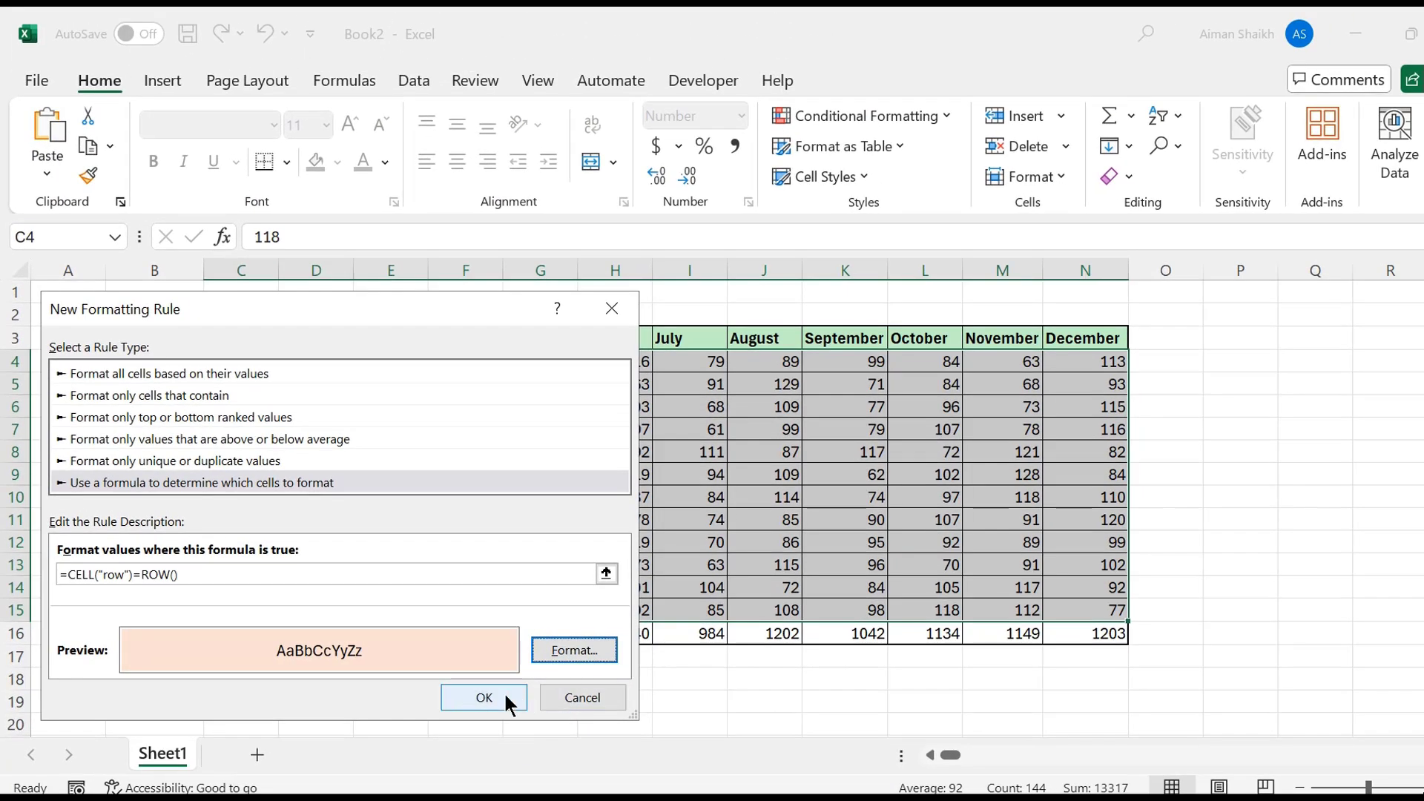
pyautogui.click(506, 699)
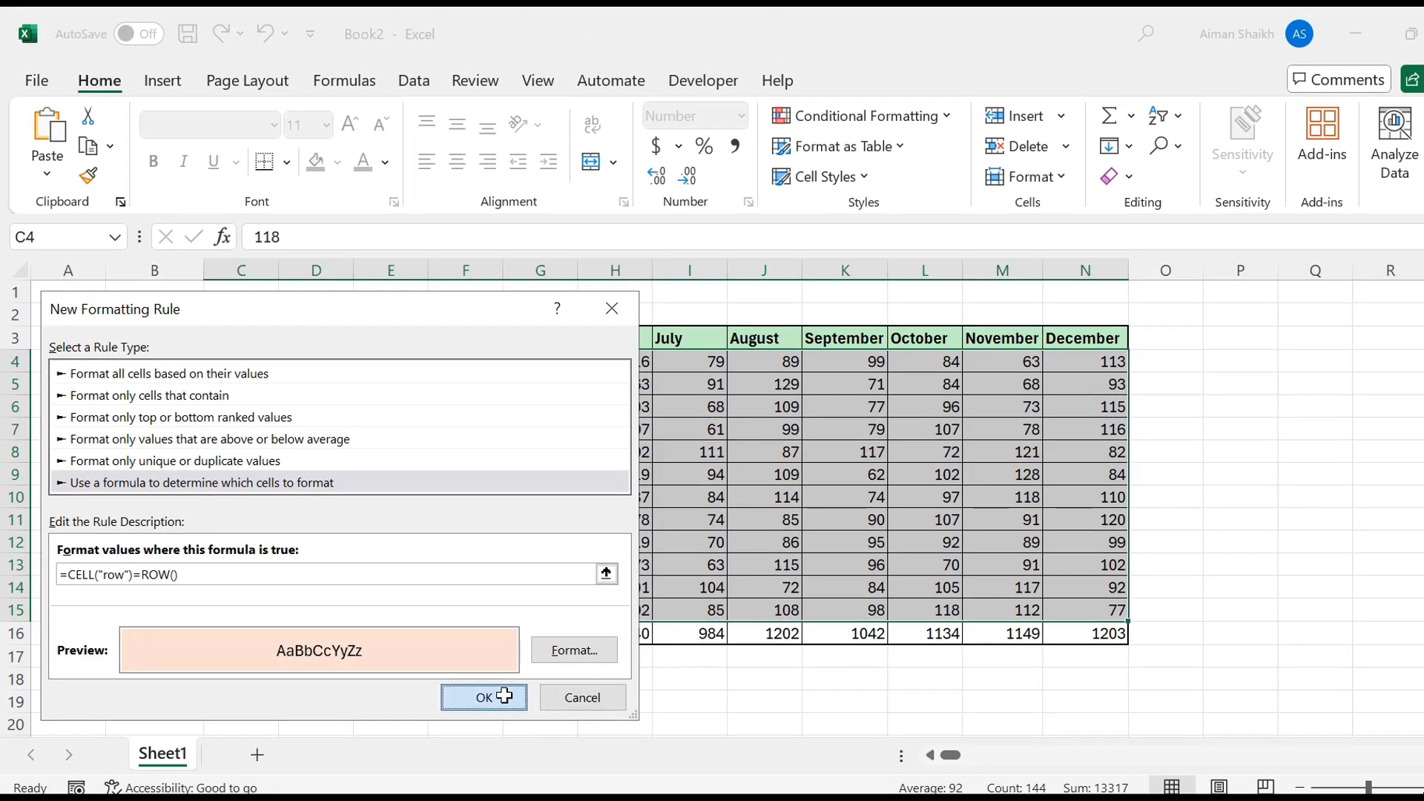
pyautogui.click(231, 365)
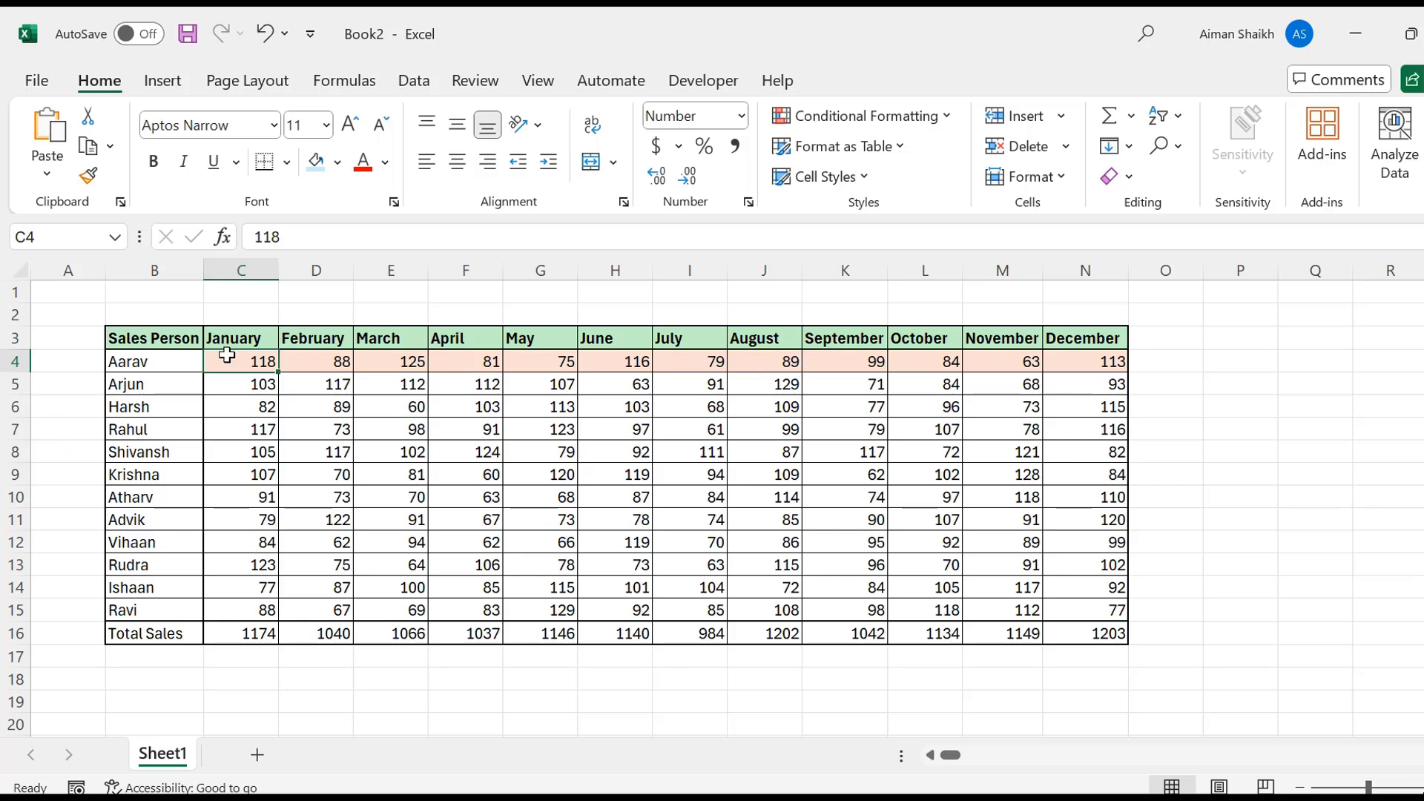
pyautogui.moveTo(237, 361); pyautogui.dragTo(1053, 604)
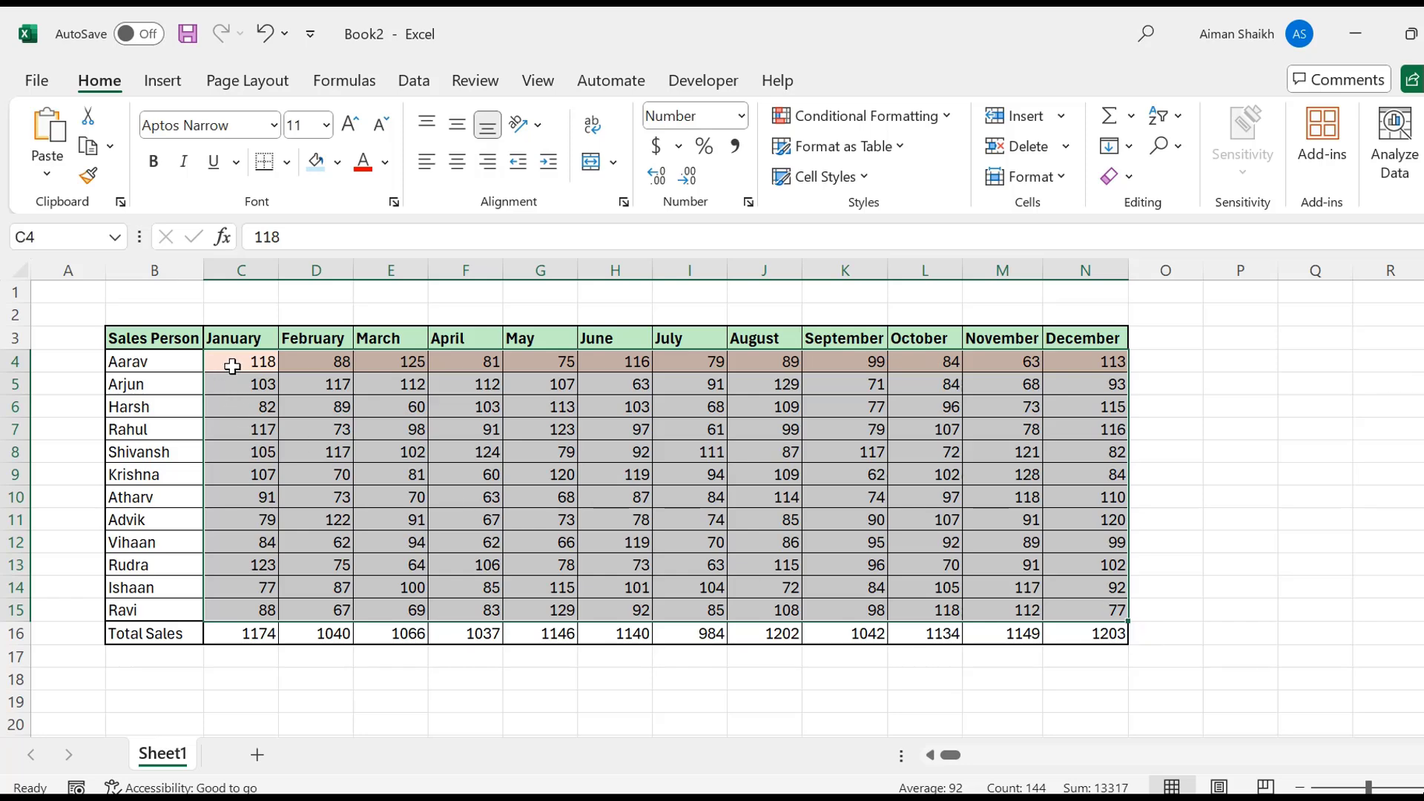
# Step: Open Sheet1's VBA code and choose the Worksheet object with its SelectionChange event procedure
pyautogui.rightClick(169, 753)
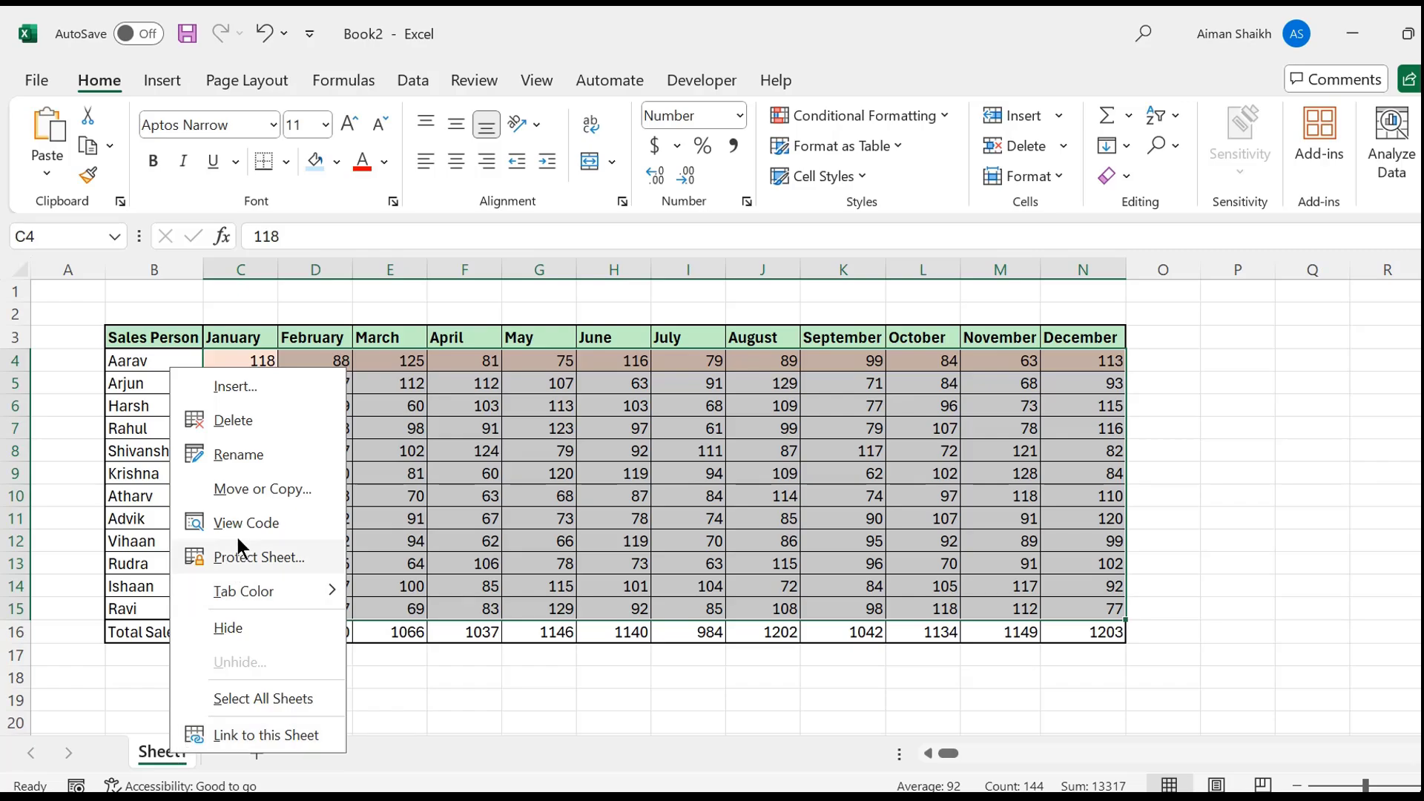
pyautogui.click(253, 523)
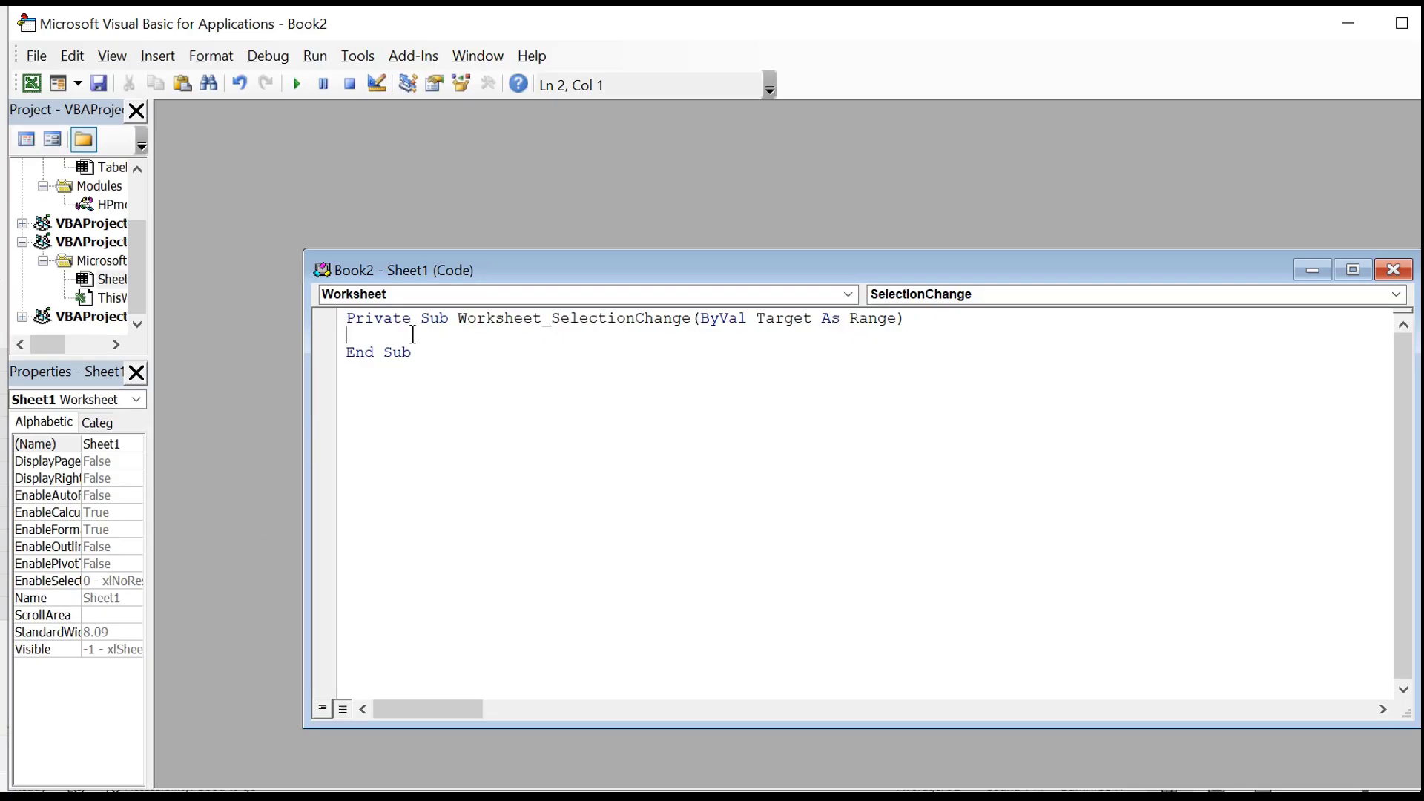
pyautogui.click(382, 297)
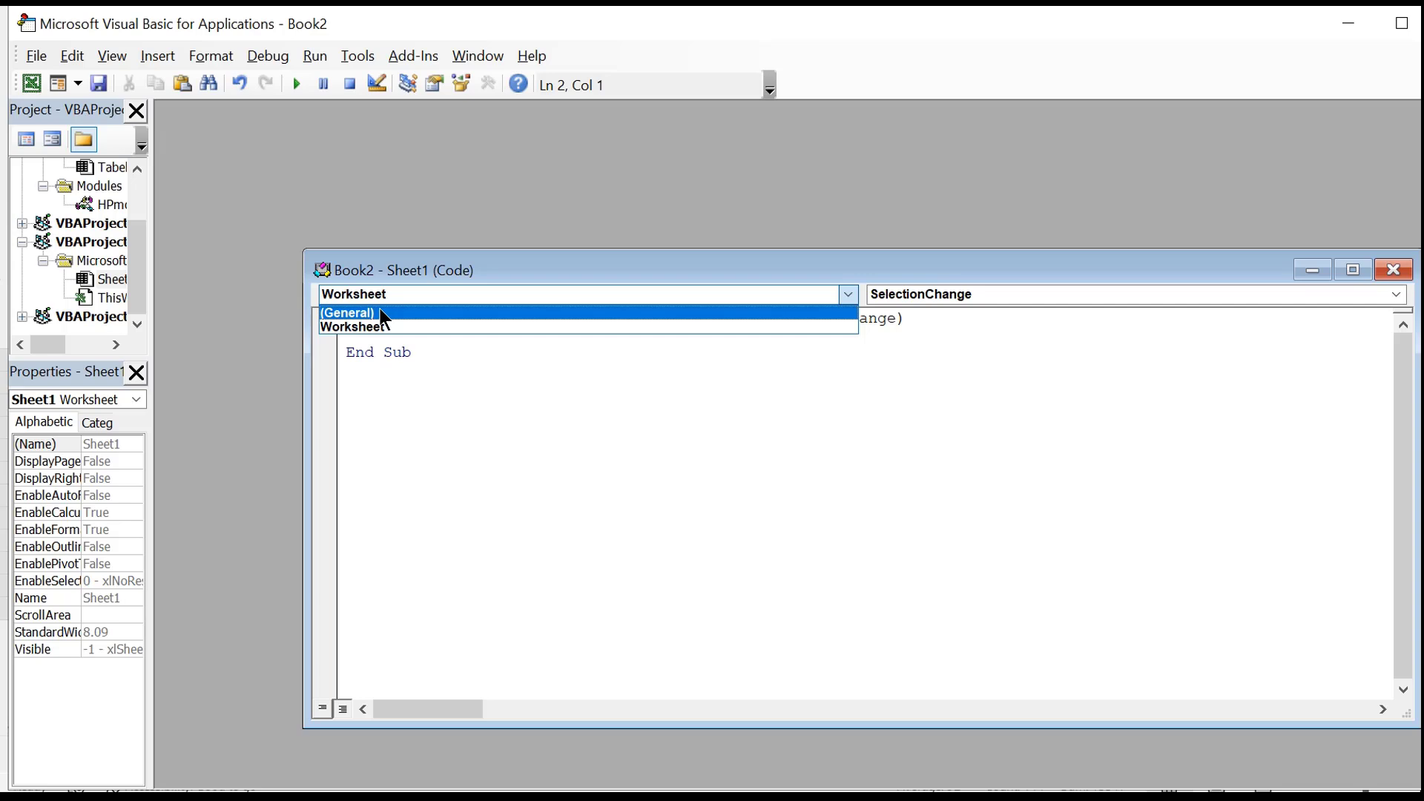
pyautogui.click(380, 310)
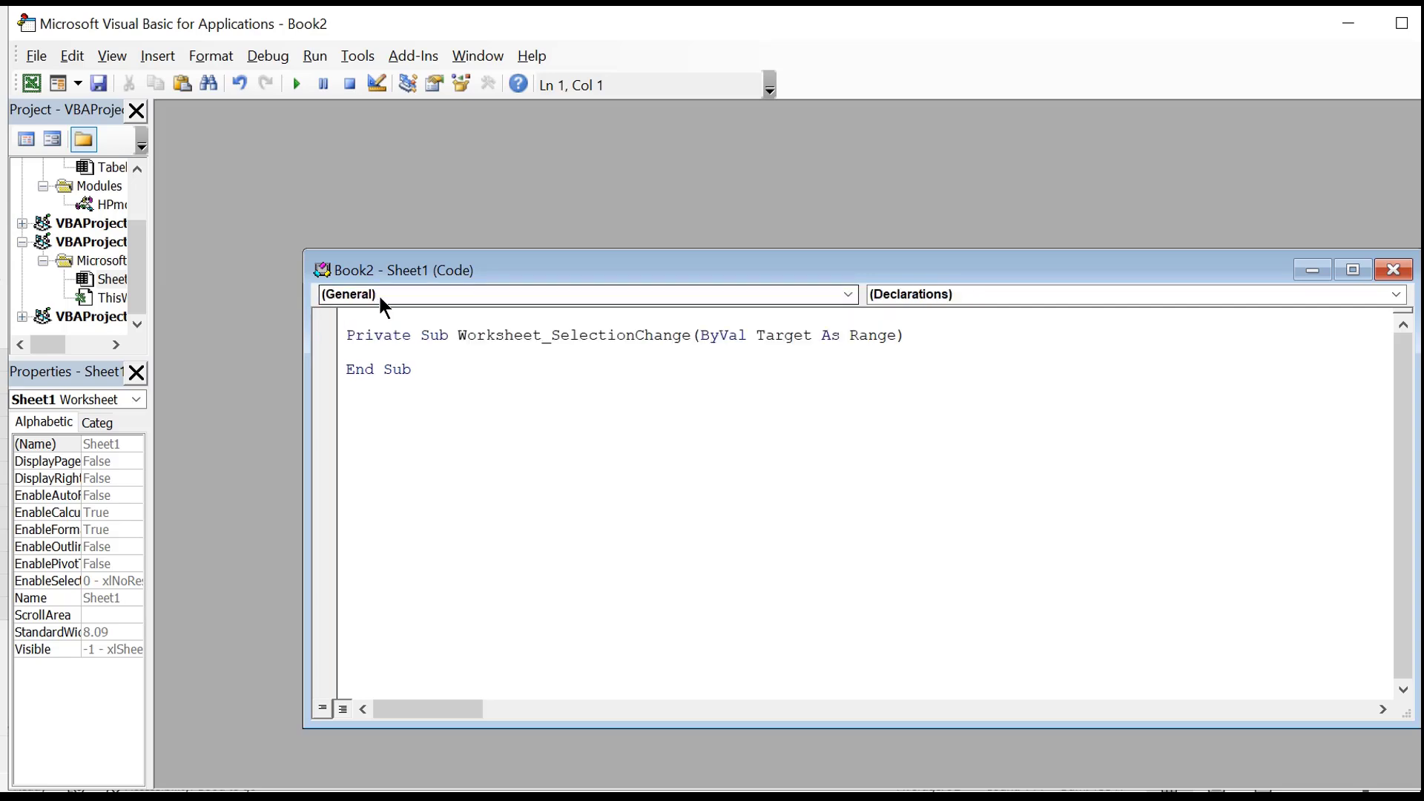
pyautogui.click(378, 294)
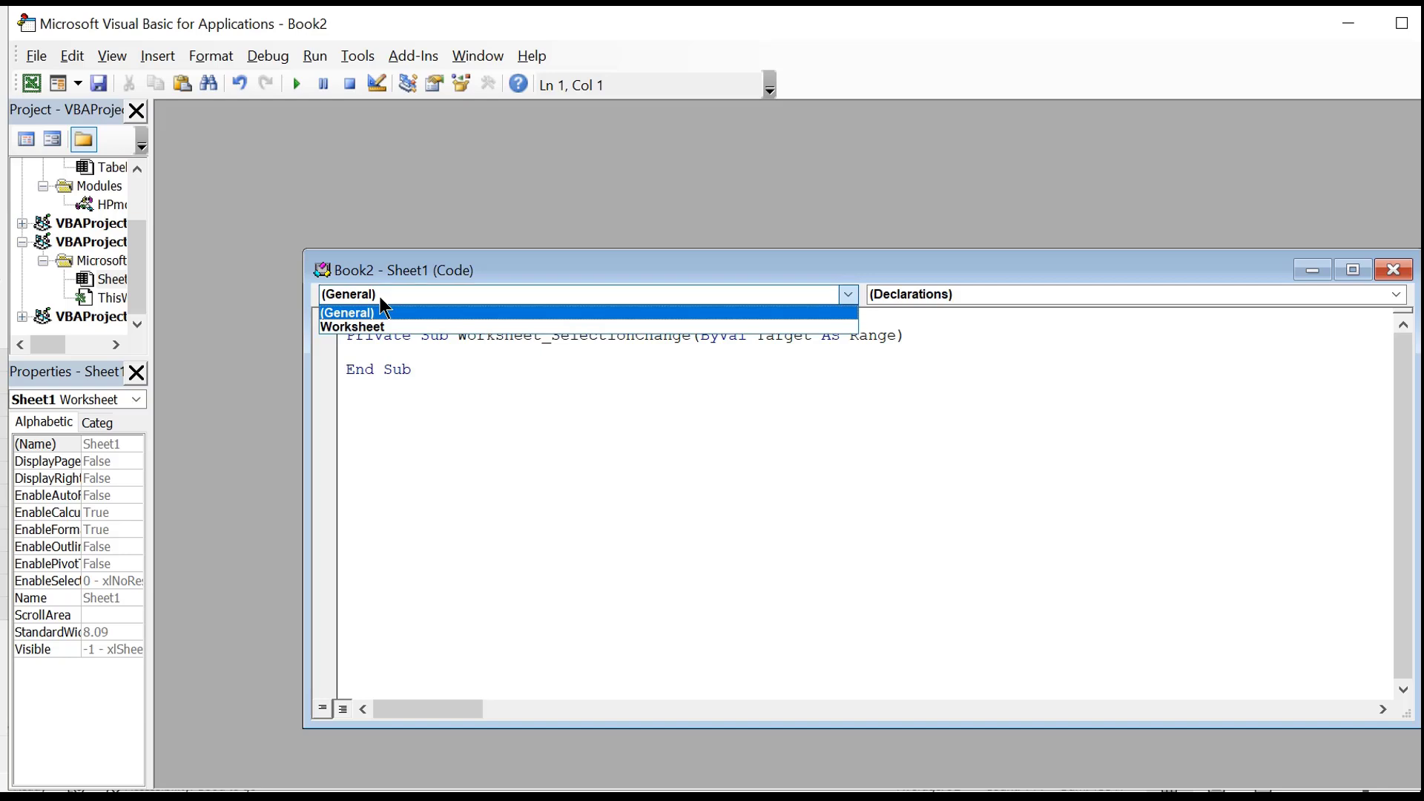
pyautogui.click(374, 331)
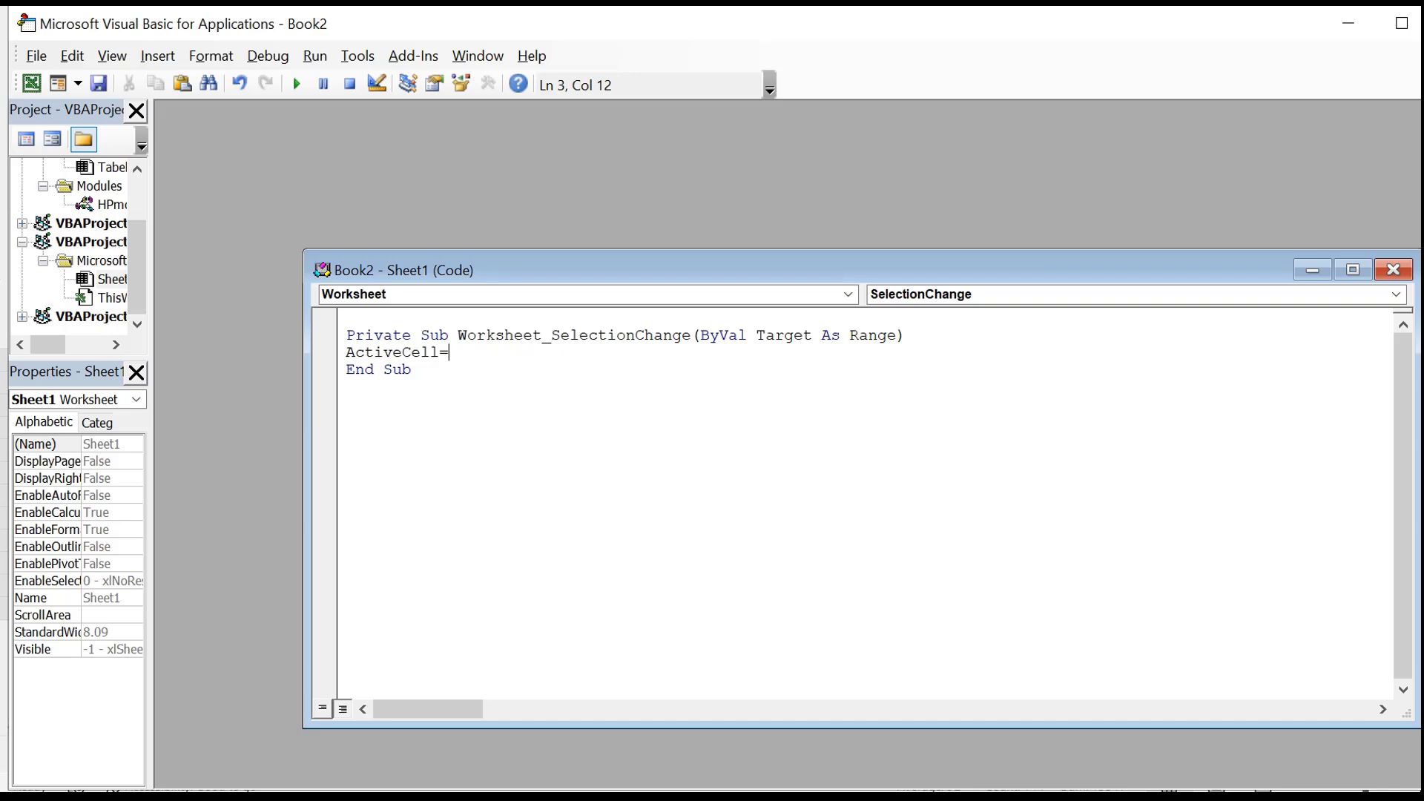
# Step: Enter ActiveCell.Calculate in the Worksheet_SelectionChange procedure and return to the Excel worksheet
pyautogui.write('.c')
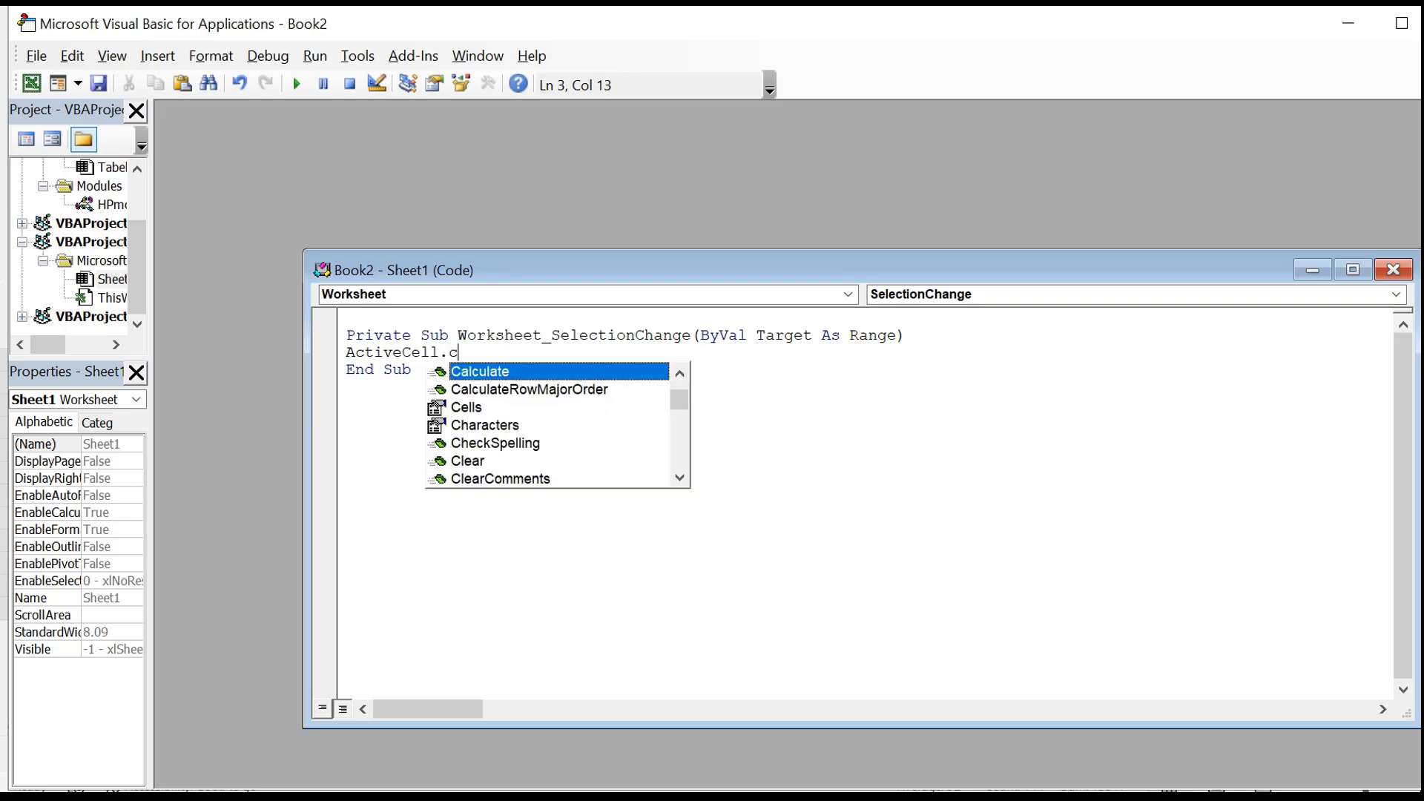
pyautogui.press('Tab')
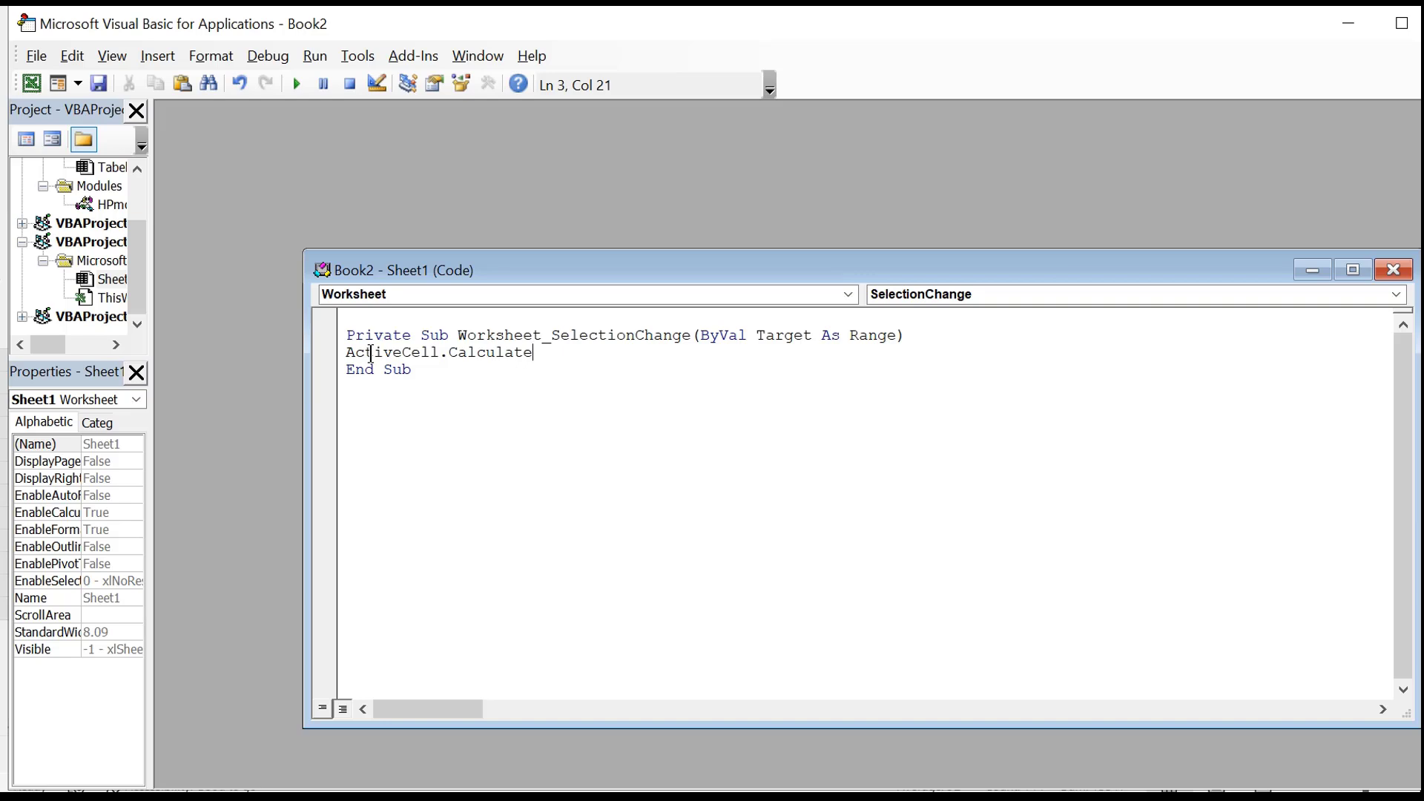
pyautogui.click(1394, 271)
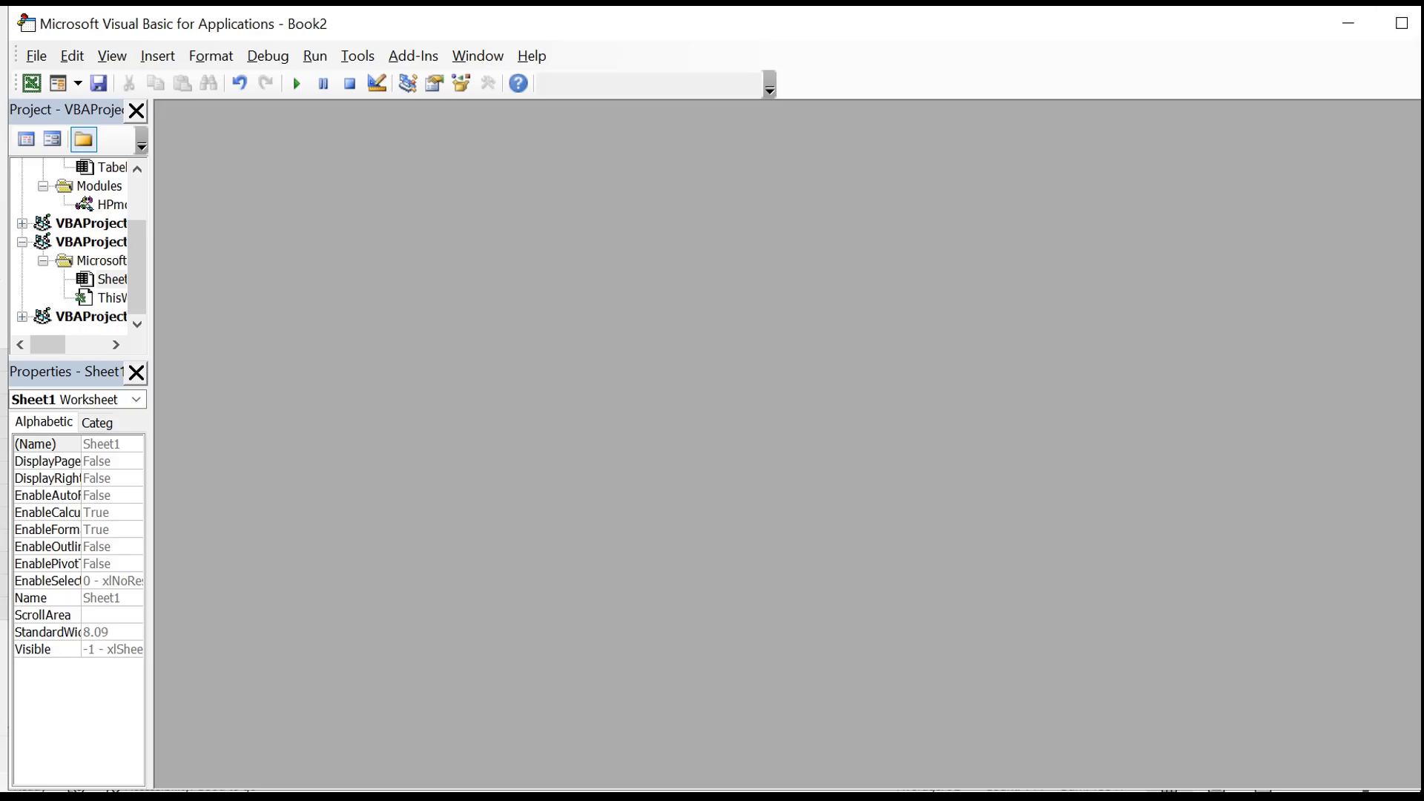
pyautogui.hotkey('alt', 'F11')
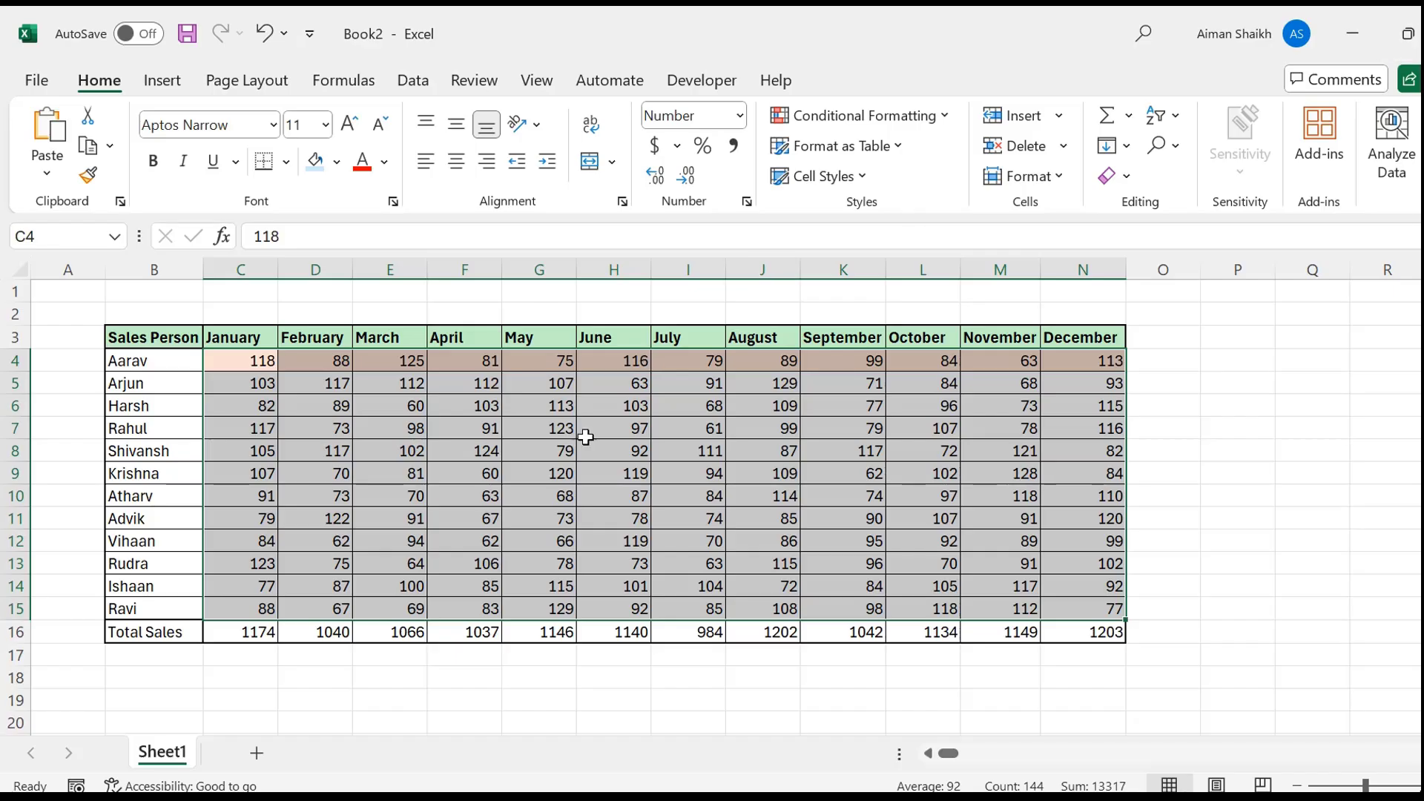
# Step: Test the automatic row highlighting by selecting the January cells C6, C8, C10 and C11 in turn
pyautogui.click(262, 405)
pyautogui.click(263, 449)
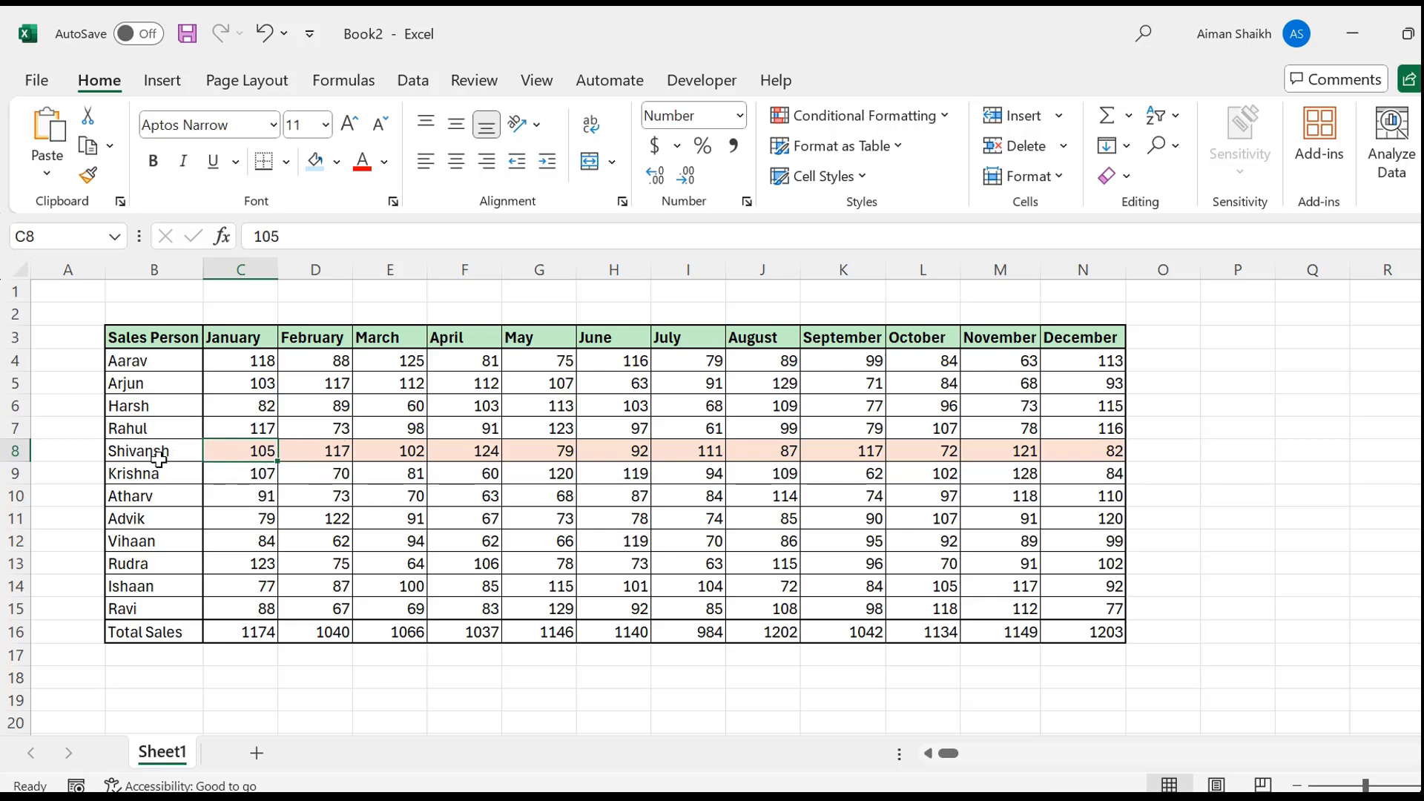
pyautogui.click(234, 505)
pyautogui.click(239, 522)
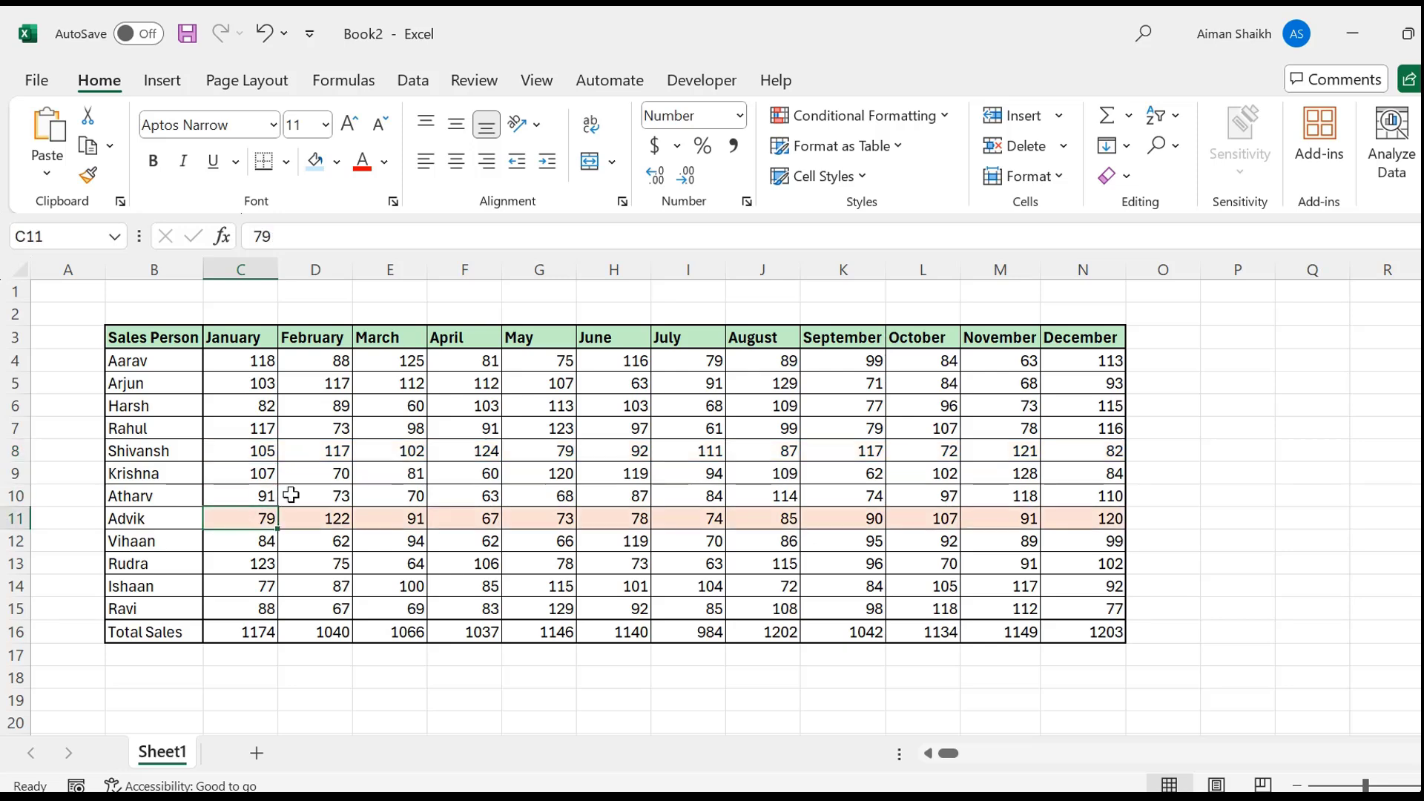